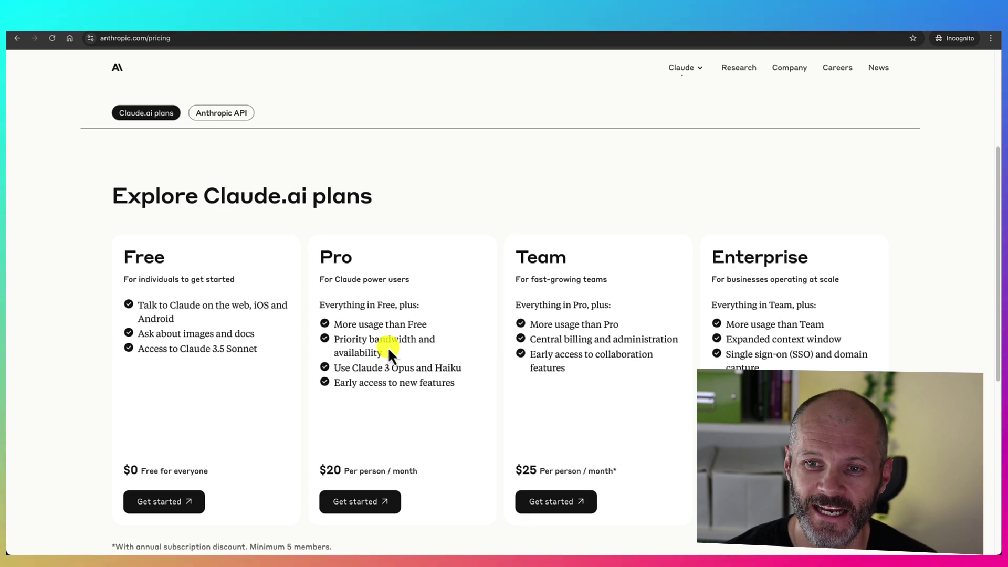
# Highlight the Claude 3 Opus access line in the $20 Pro plan card
pyautogui.moveTo(383, 368); pyautogui.dragTo(433, 369)
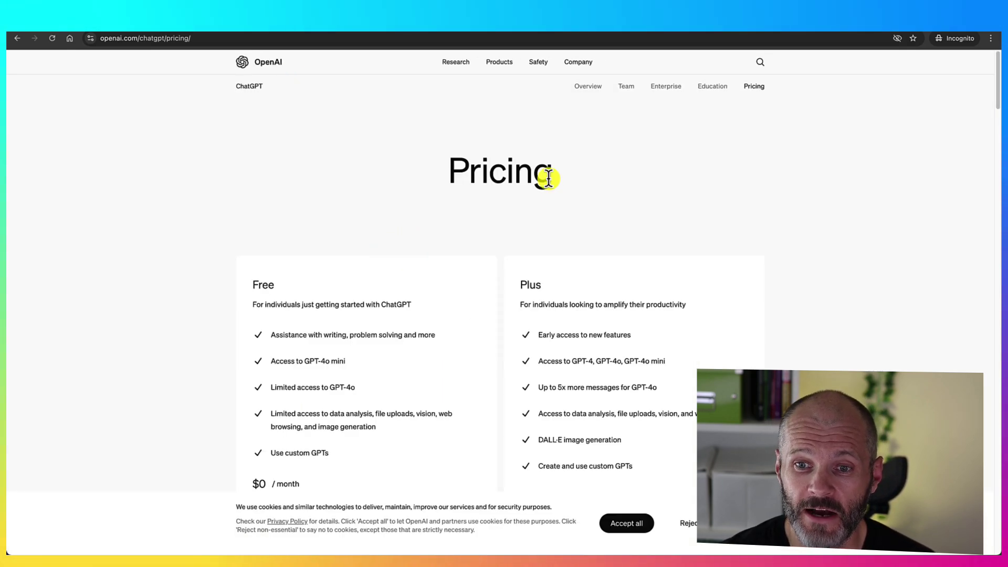
# Scroll down to the Plus plan and highlight its $20 monthly price and feature list
pyautogui.scroll(-2, 503, 347)
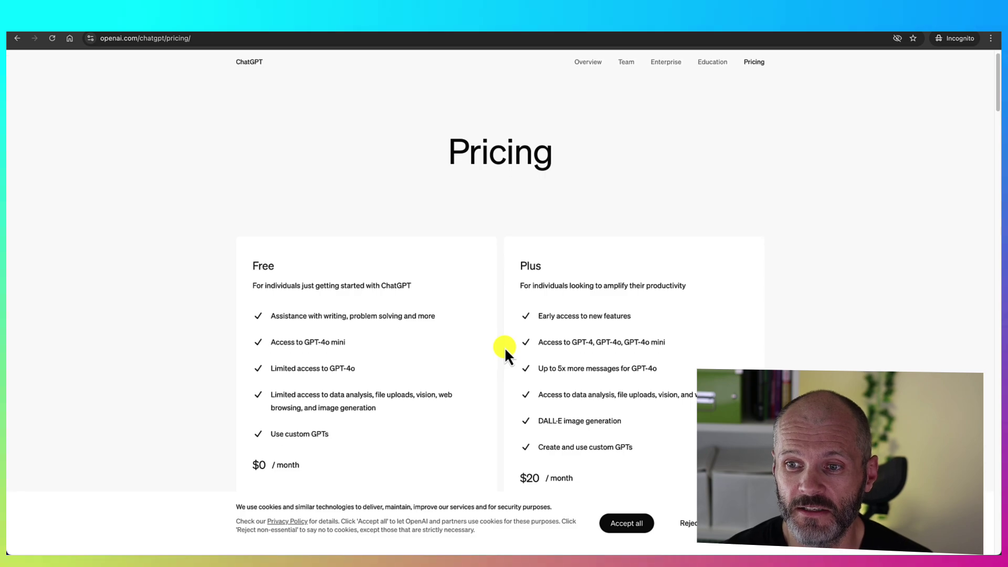
pyautogui.scroll(-3, 504, 347)
pyautogui.doubleClick(529, 390)
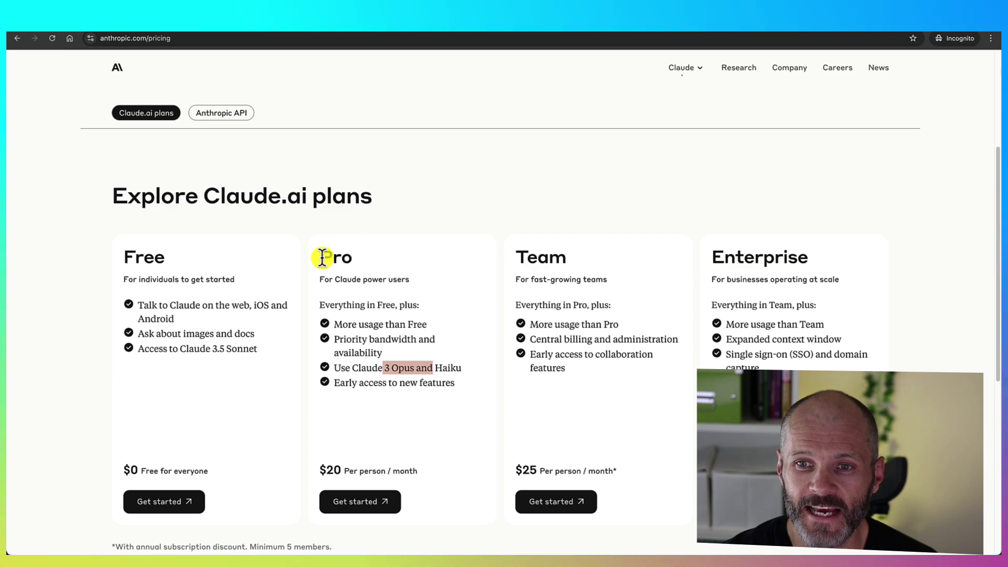
pyautogui.moveTo(322, 257); pyautogui.dragTo(440, 422)
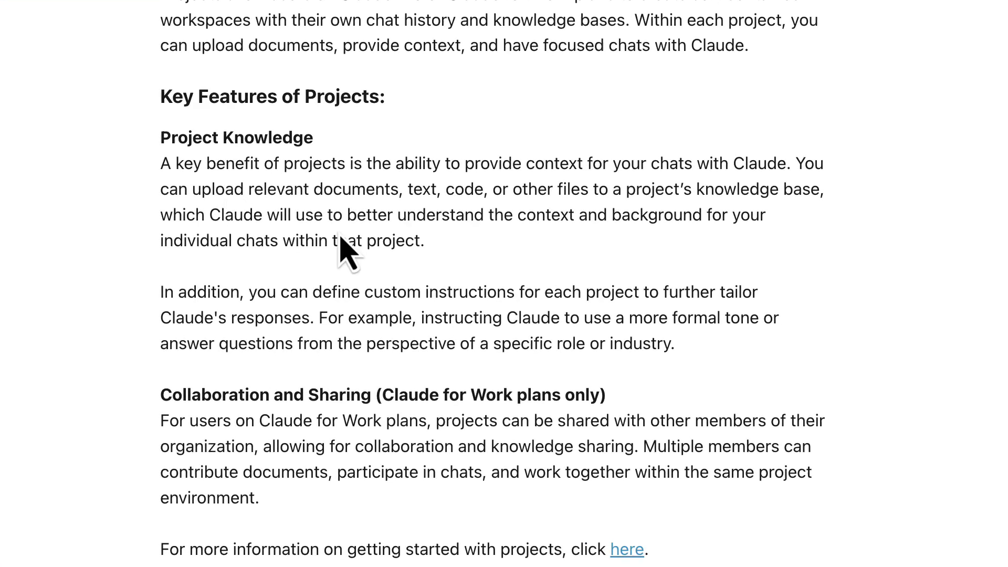
pyautogui.moveTo(444, 163); pyautogui.dragTo(758, 164)
pyautogui.click(517, 239)
pyautogui.moveTo(314, 197); pyautogui.dragTo(366, 197)
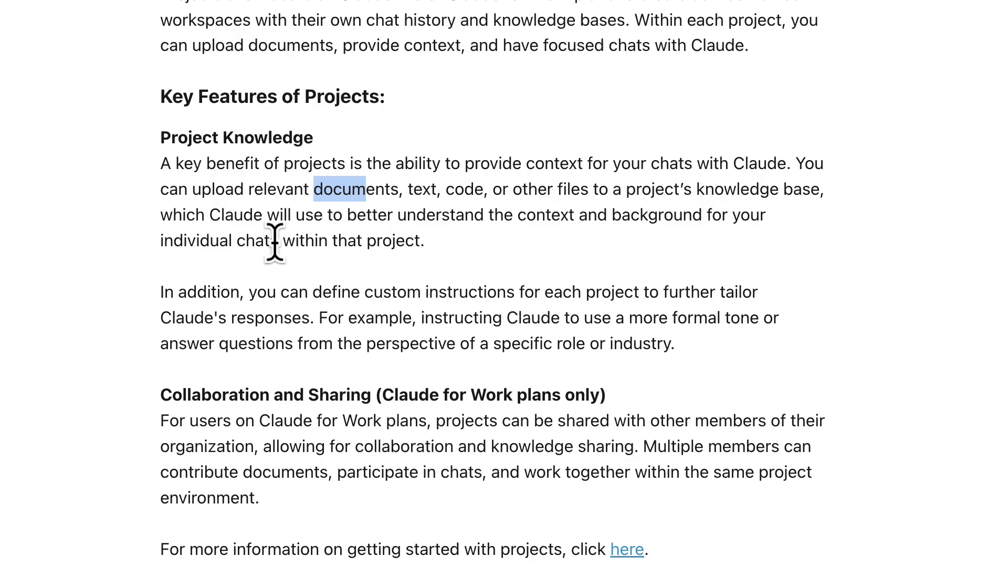
pyautogui.click(300, 271)
pyautogui.moveTo(138, 126); pyautogui.dragTo(413, 229)
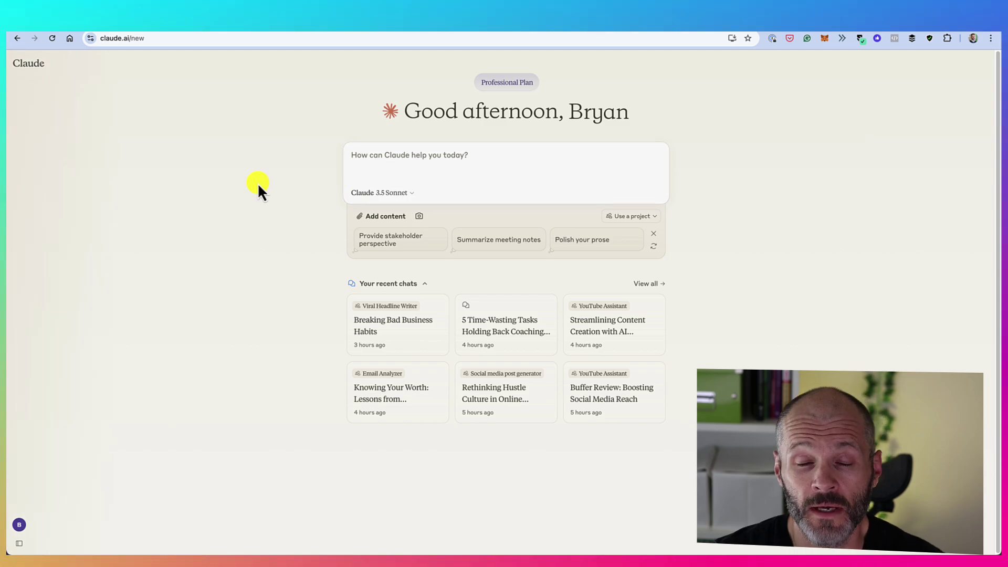
# Start a new project in the Projects list named 'Social media hook generator'
pyautogui.moveTo(38, 70)
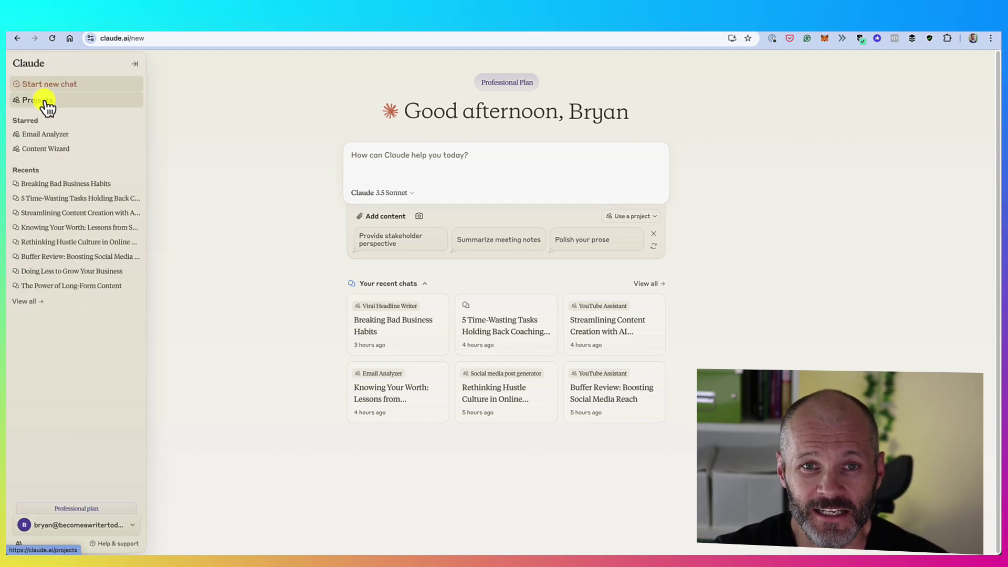
pyautogui.click(36, 100)
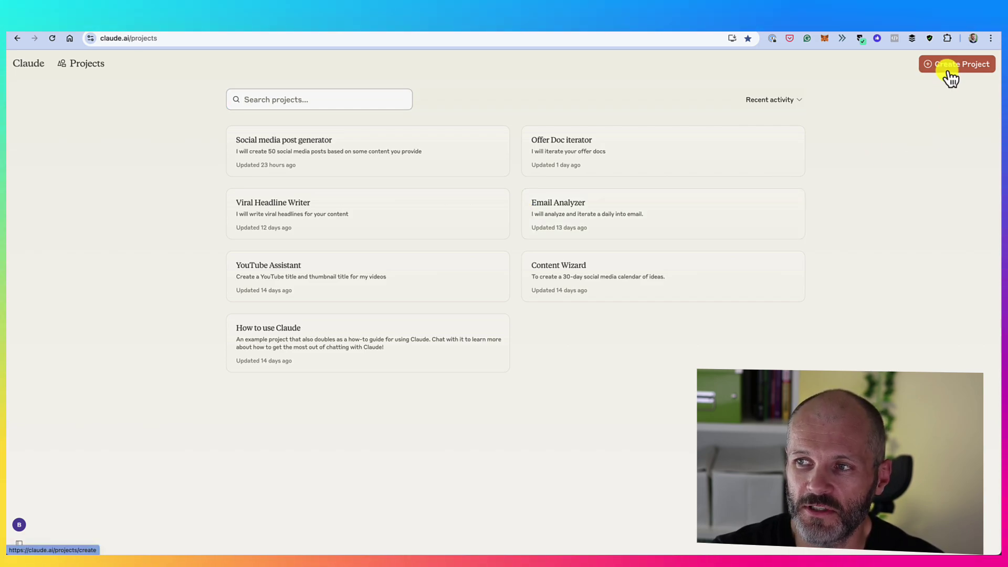
pyautogui.click(950, 71)
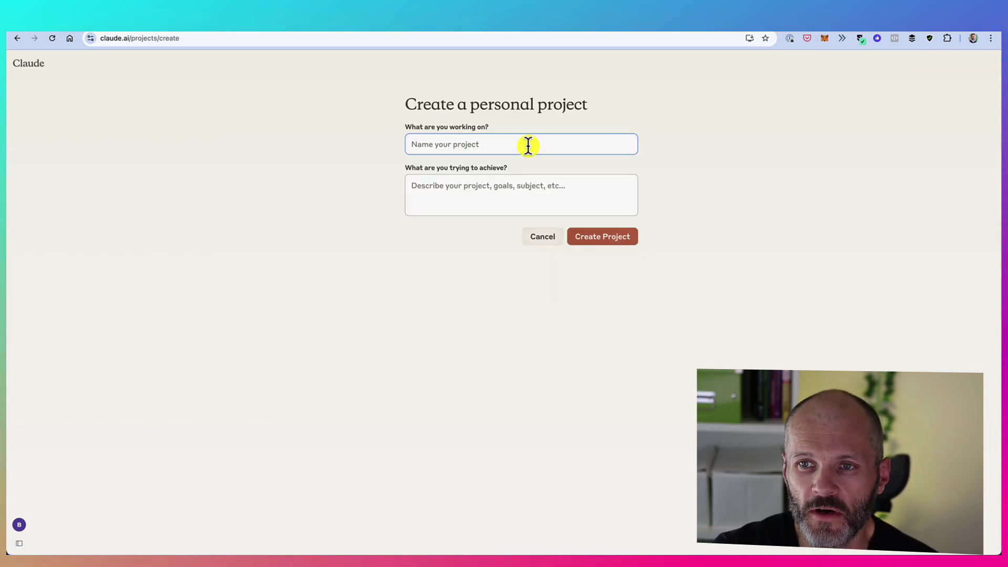
pyautogui.write('Social h')
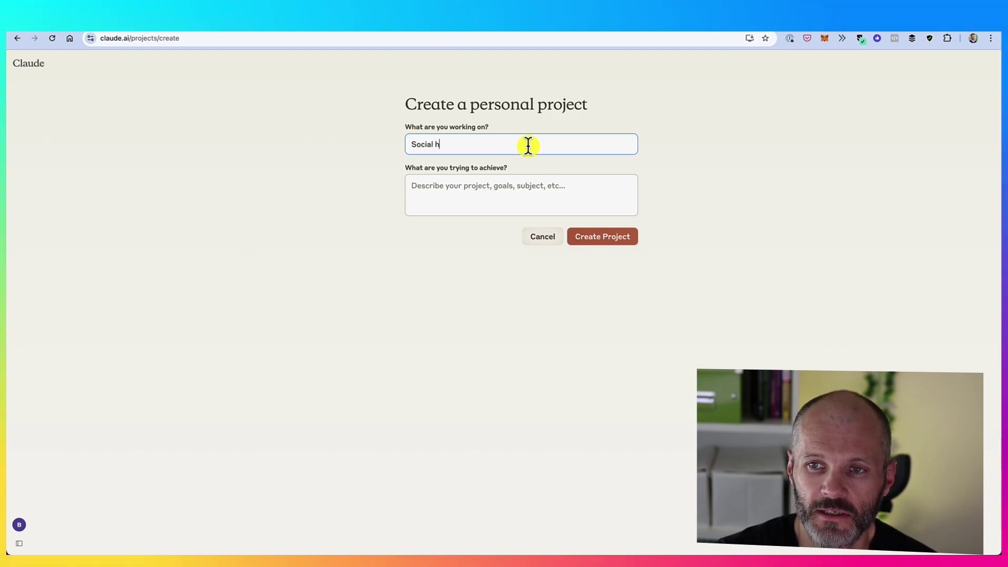
pyautogui.press('BackSpace')
pyautogui.write('media ')
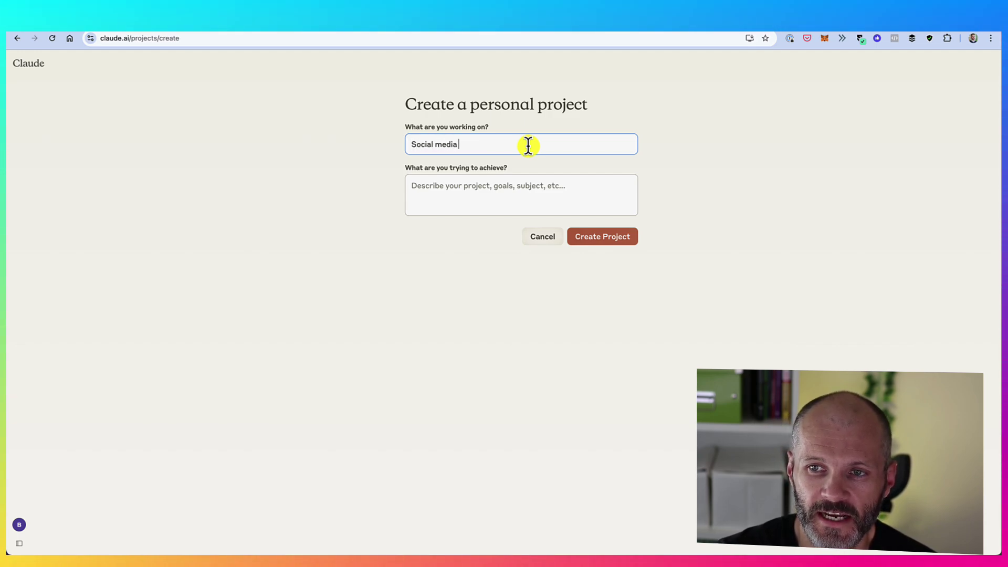
pyautogui.write('hook generator')
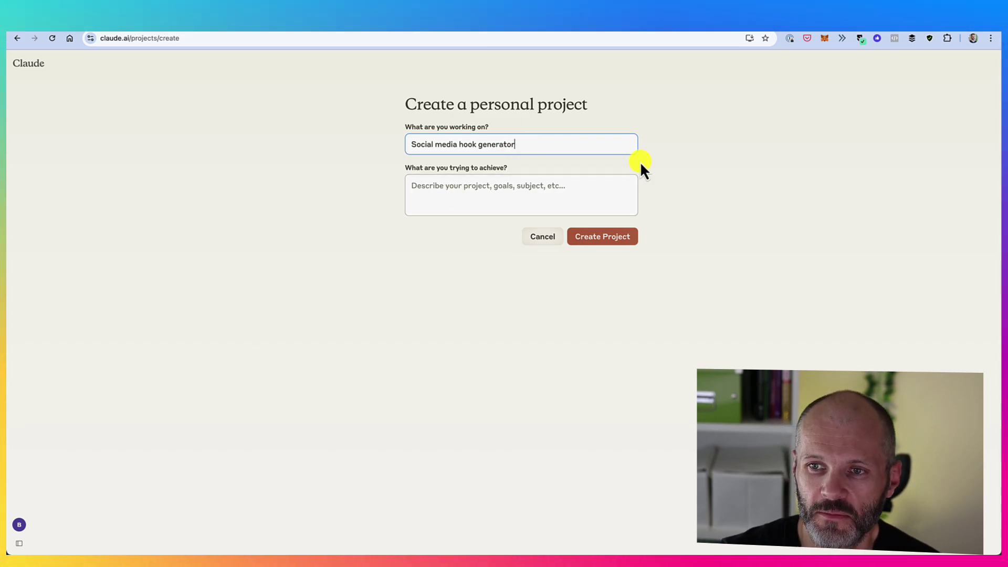
# Paste the goal about viral-friendly first lines, review the form, and create the project
pyautogui.click(560, 186)
pyautogui.write('I want to write a great, viral-friendly first line for my social media posts.')
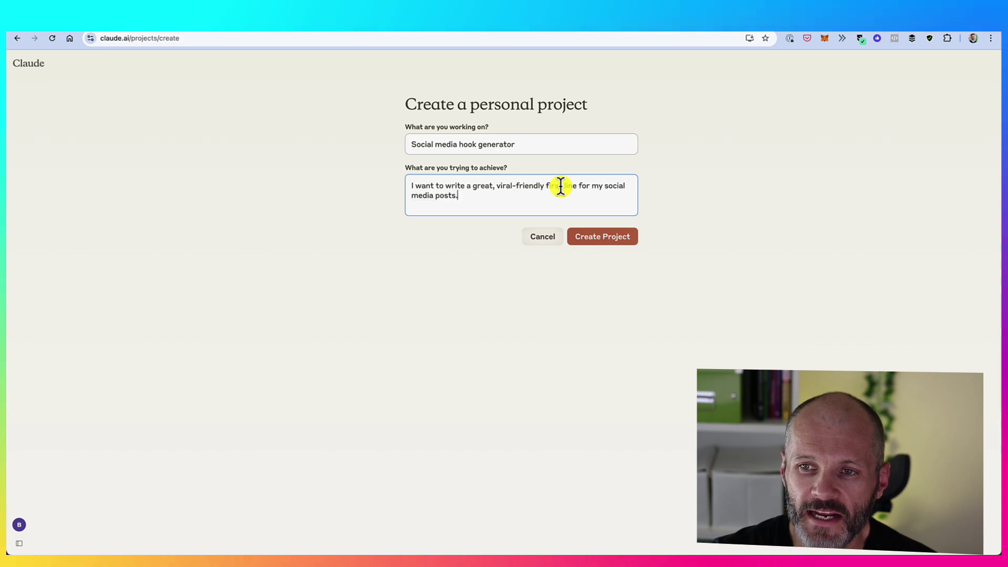
pyautogui.moveTo(478, 168); pyautogui.dragTo(505, 168)
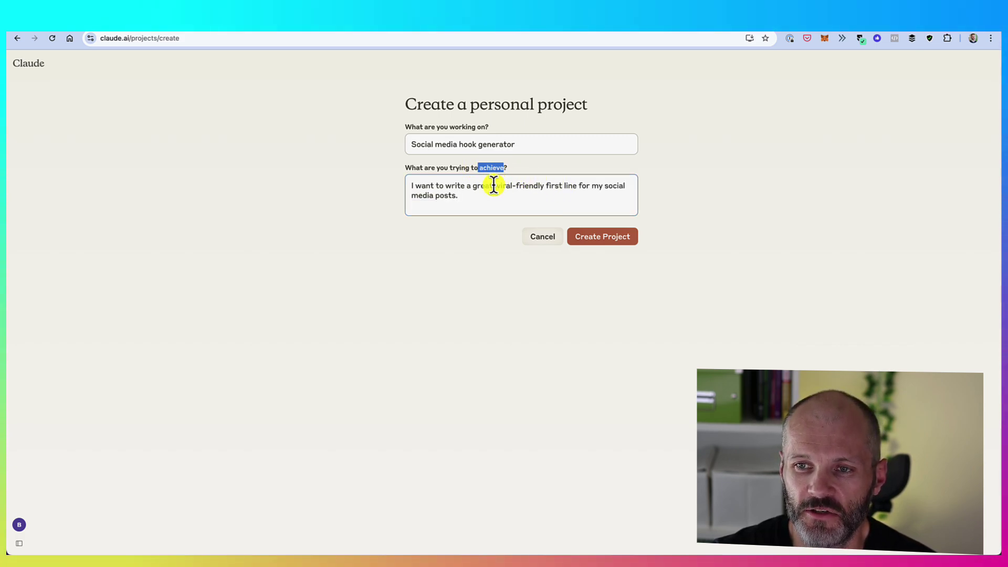
pyautogui.moveTo(413, 99); pyautogui.dragTo(830, 163)
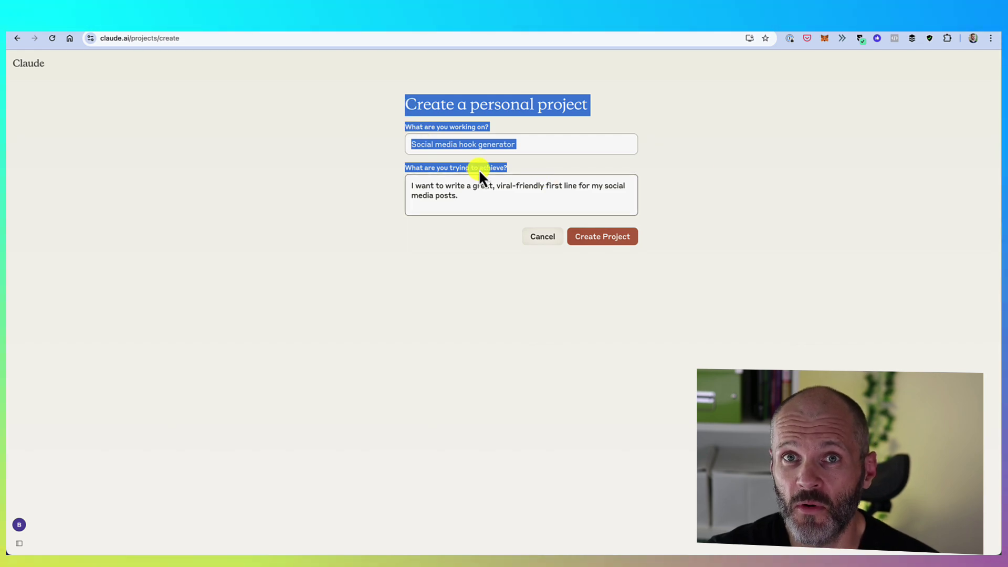
pyautogui.click(479, 192)
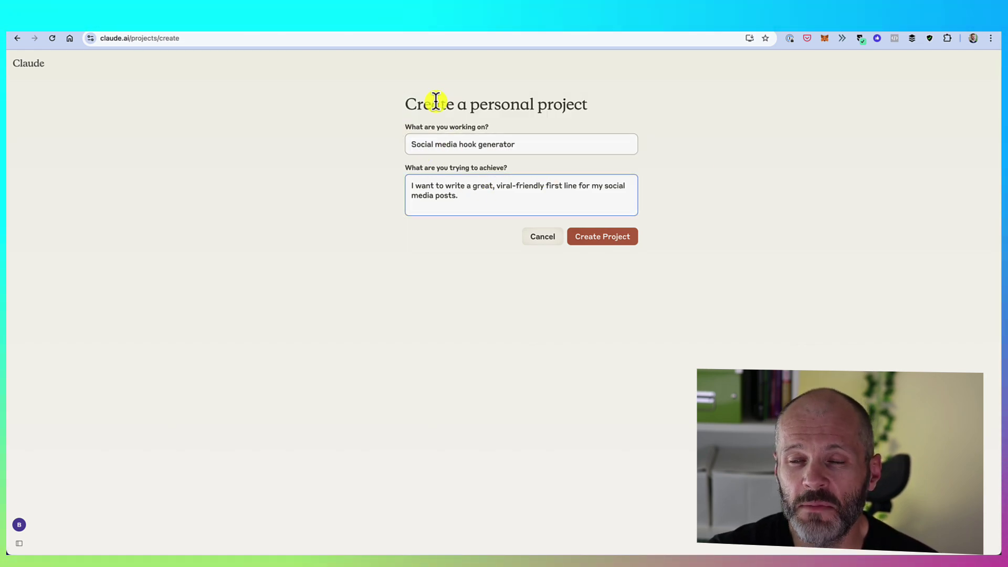
pyautogui.moveTo(424, 104); pyautogui.dragTo(507, 258)
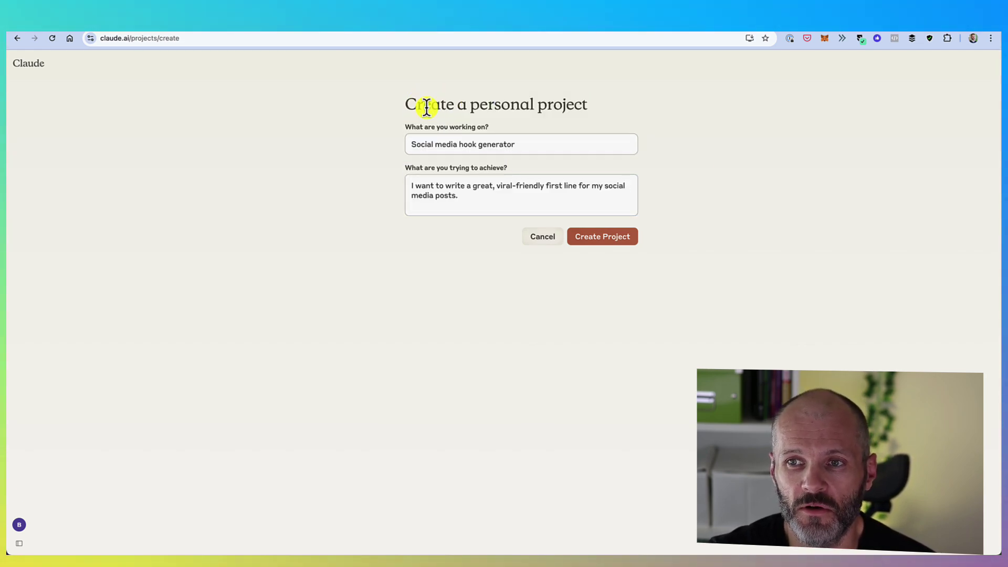
pyautogui.moveTo(428, 103); pyautogui.dragTo(592, 265)
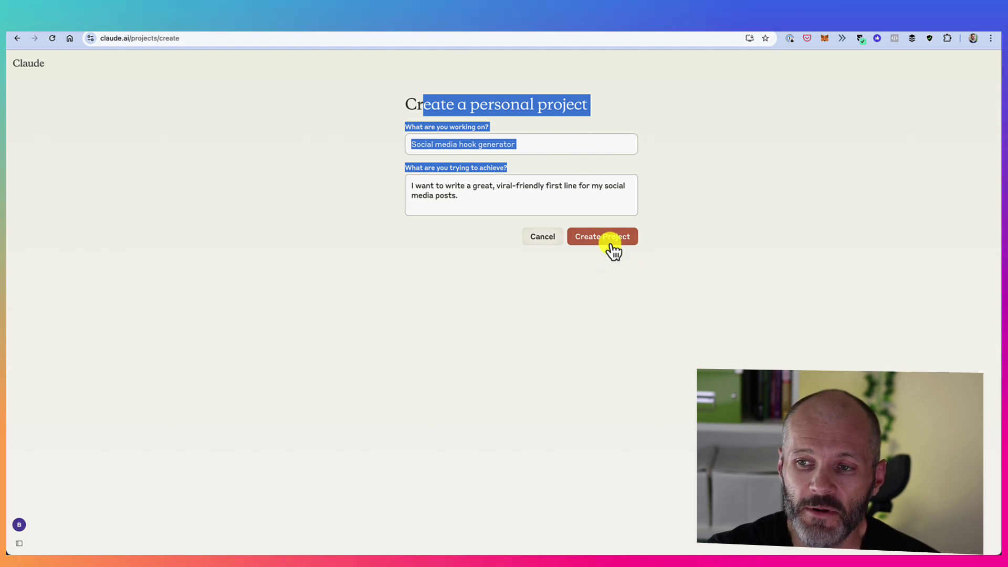
pyautogui.click(611, 249)
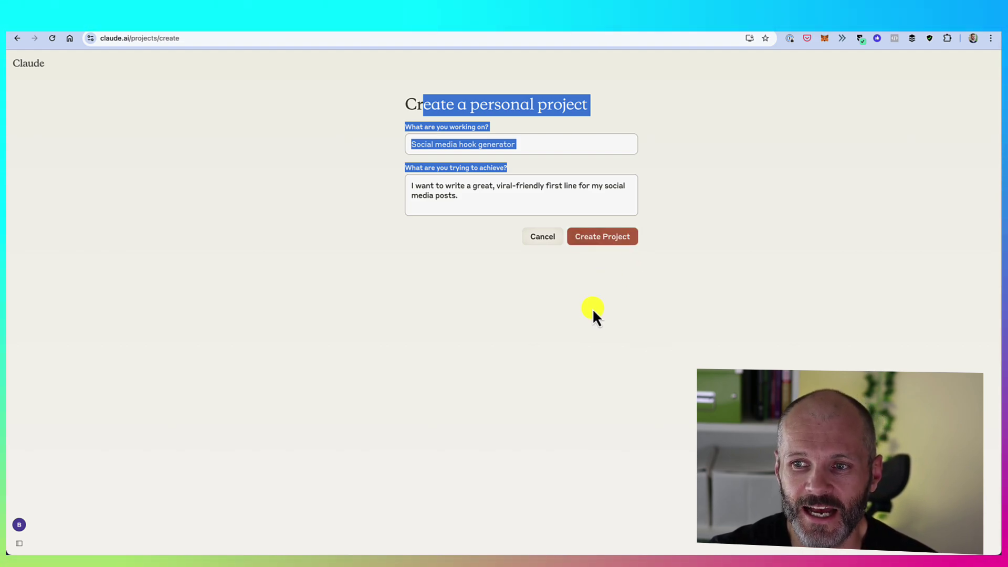
# Open the new project and view its custom instructions without saving changes
pyautogui.click(606, 242)
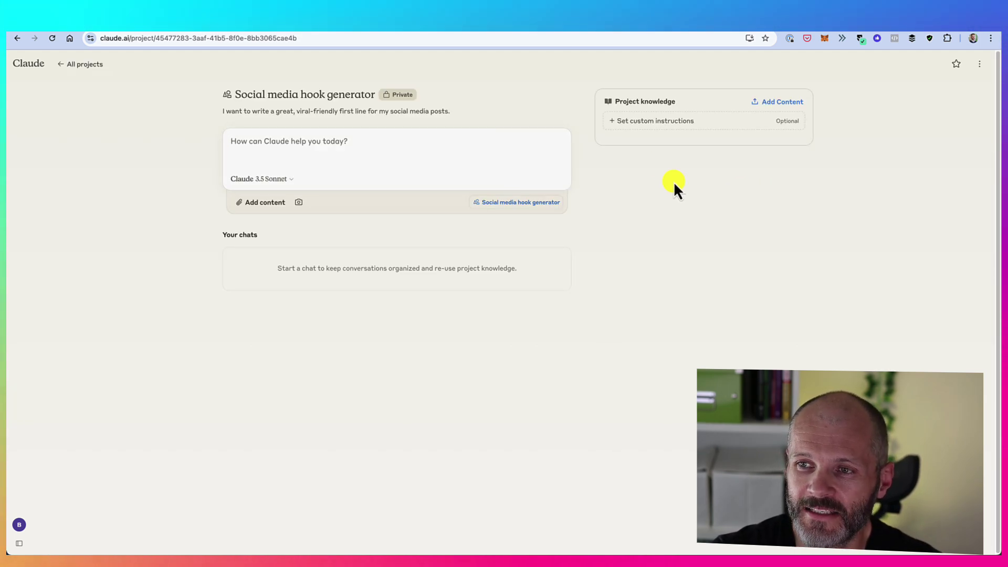
pyautogui.click(638, 124)
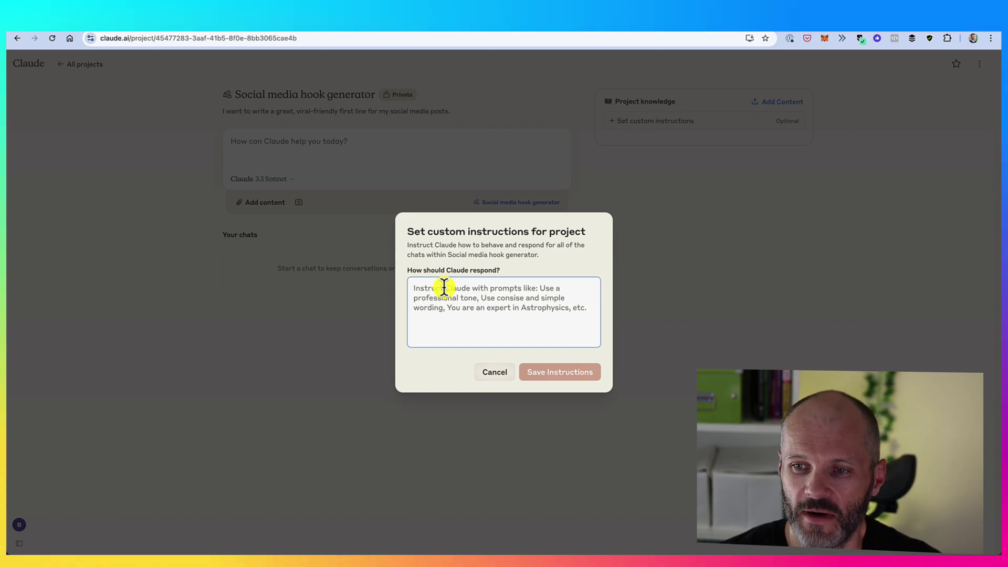
pyautogui.click(494, 373)
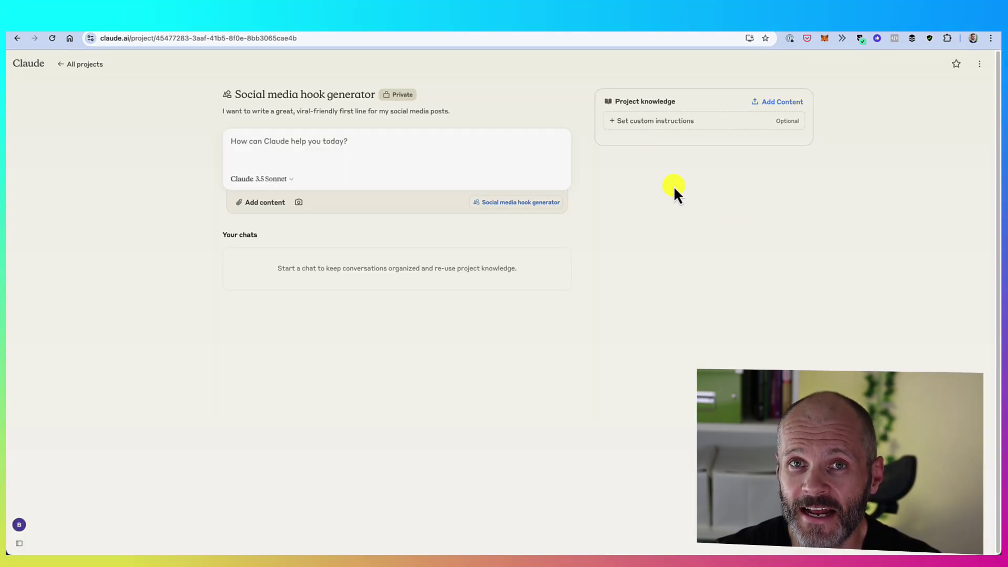
# Look at the Add Content options, including text content, without adding anything
pyautogui.click(780, 102)
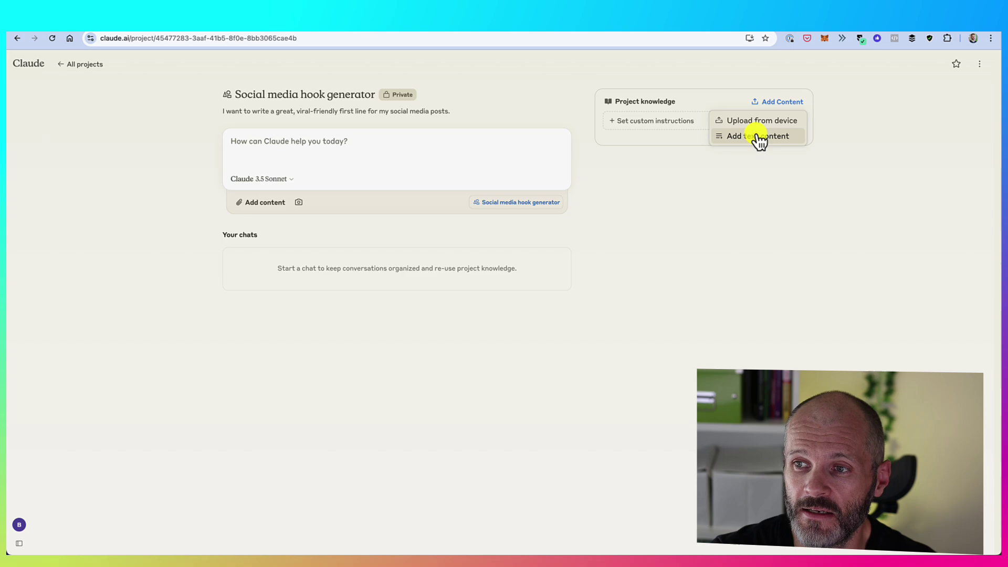
pyautogui.click(759, 136)
pyautogui.click(590, 405)
pyautogui.click(787, 103)
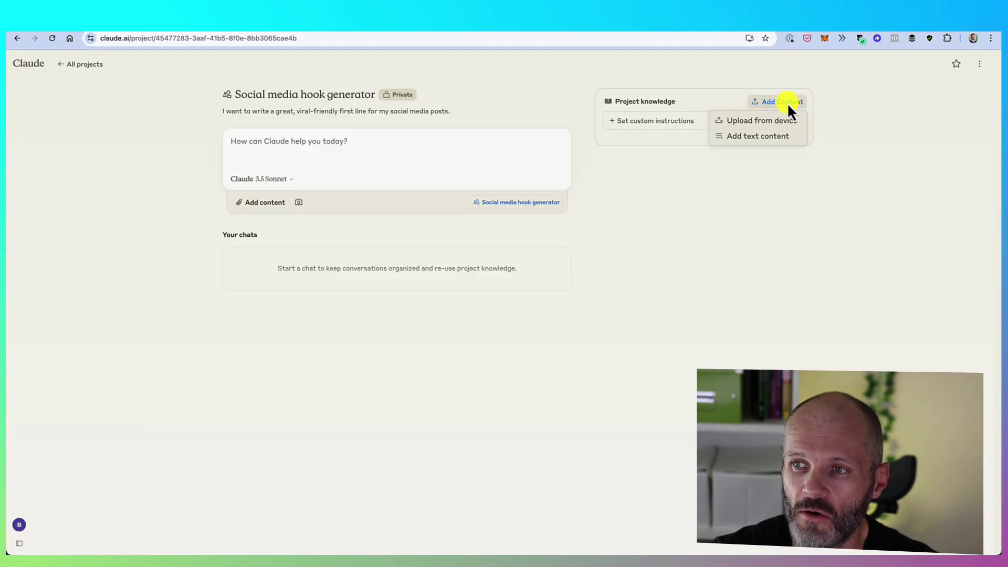
pyautogui.click(824, 198)
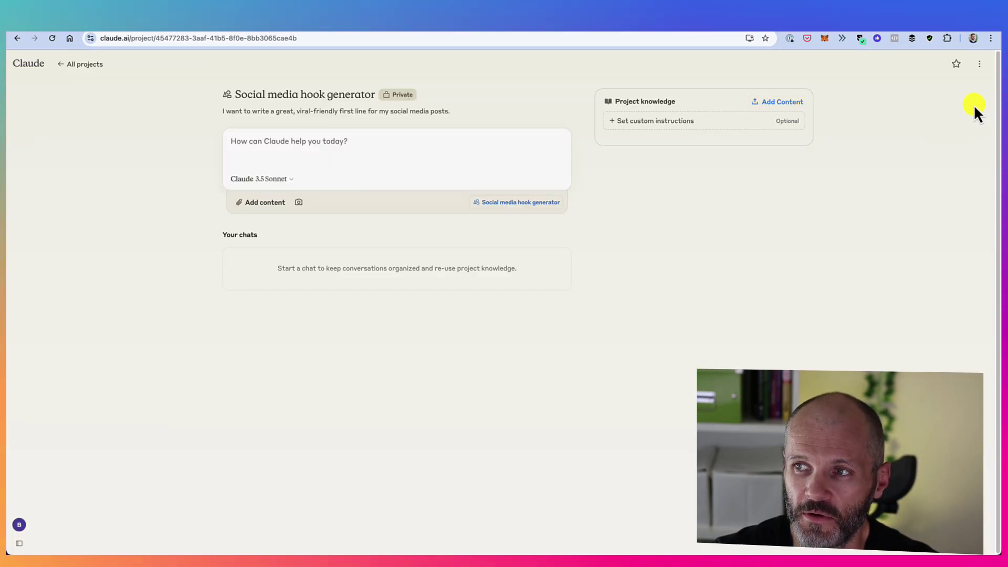
# View the project's Edit details, then move to the Viral Headline Writer project's chat box
pyautogui.click(979, 64)
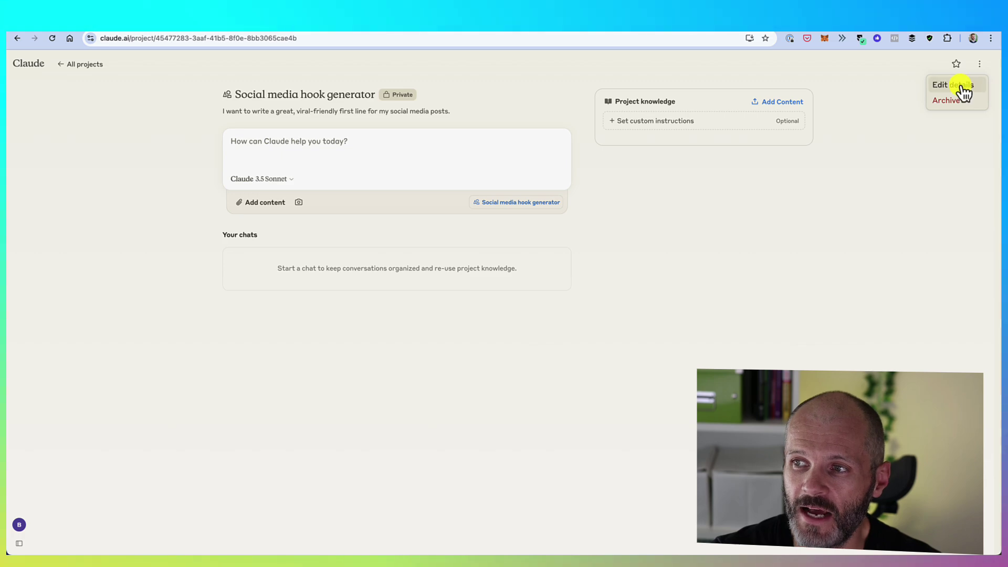
pyautogui.click(962, 87)
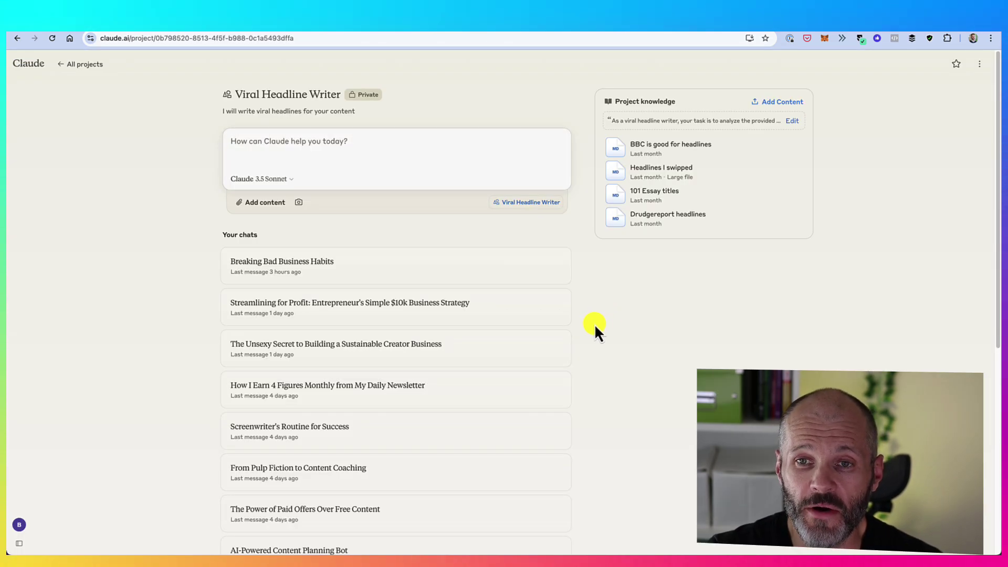
pyautogui.click(337, 140)
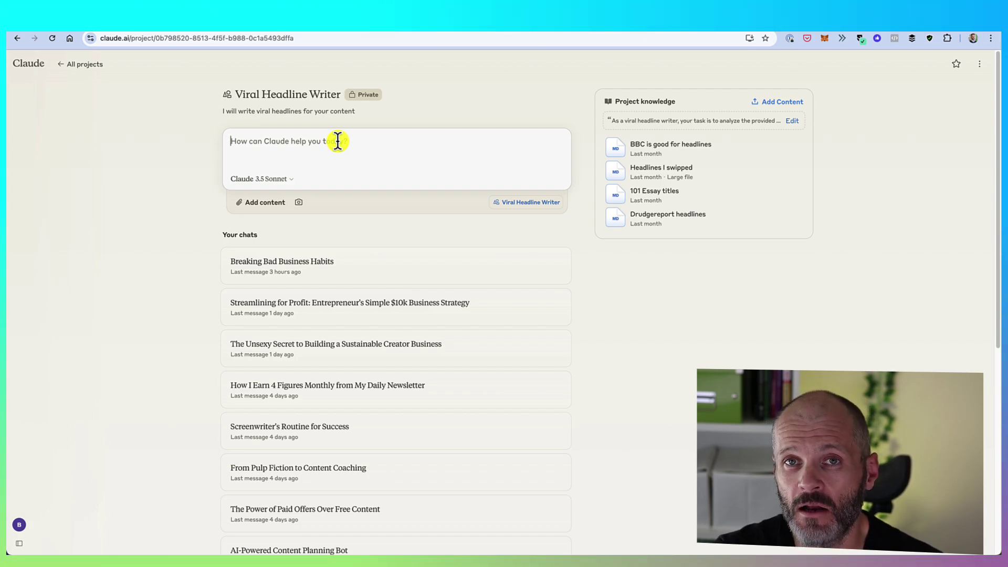
# Paste the newsletter and send it to Viral Headline Writer using Claude 3.5 Sonnet, no attachments
pyautogui.press('super+v')
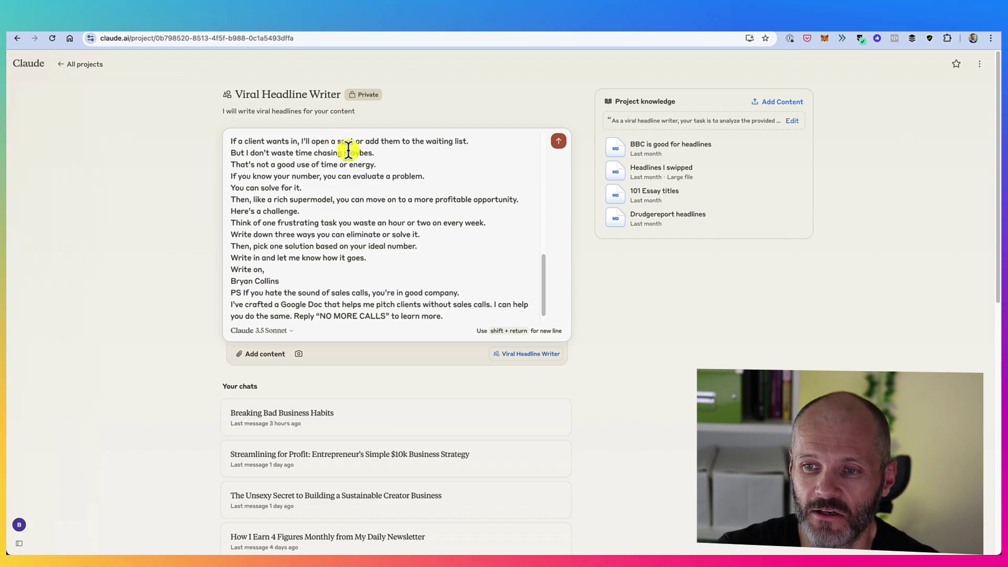
pyautogui.click(279, 331)
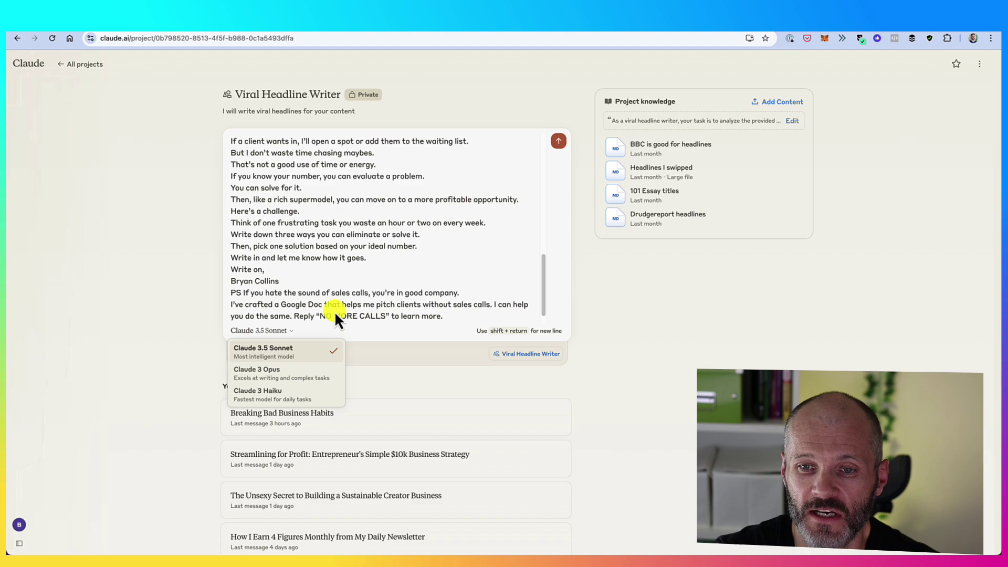
pyautogui.click(394, 299)
pyautogui.click(266, 355)
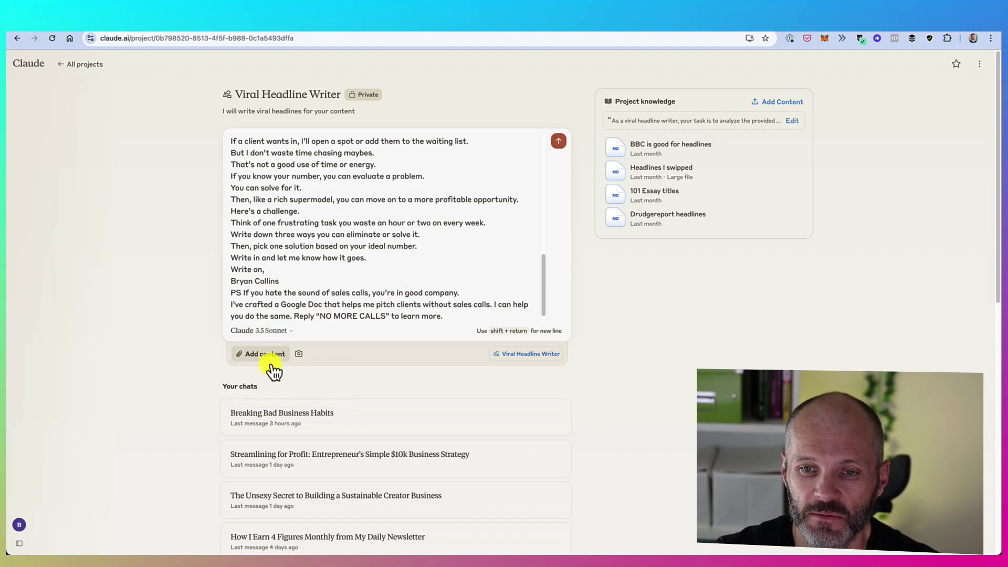
pyautogui.press('Escape')
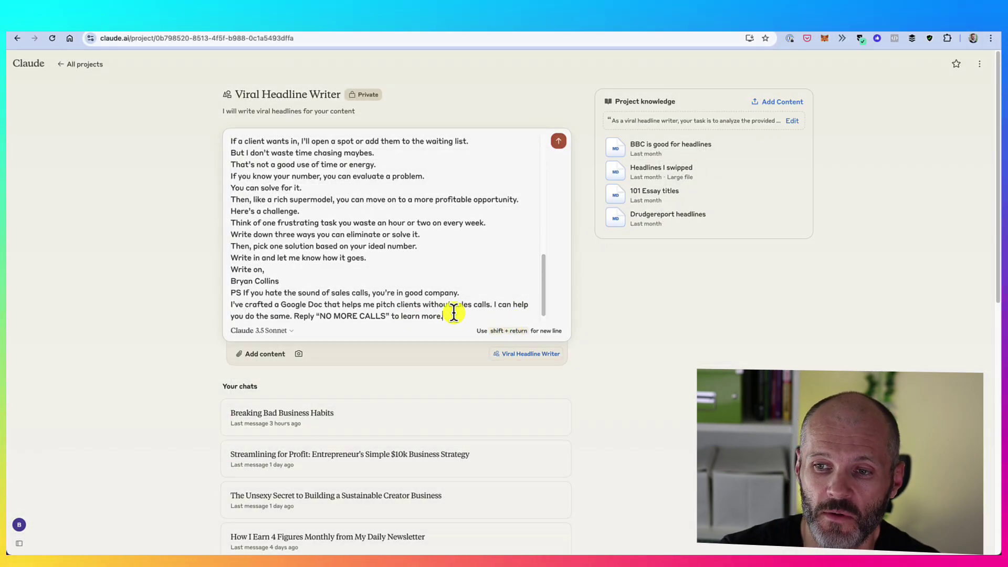
pyautogui.press('Return')
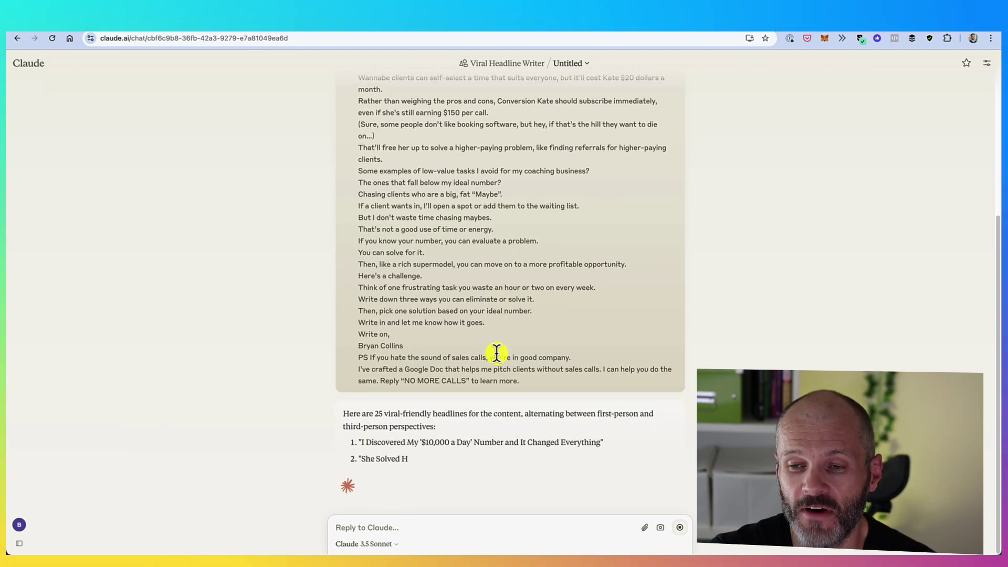
# Review the newsletter and the 25 headlines, then regenerate the Breaking Bad Business Habits headlines
pyautogui.scroll(5, 483, 340)
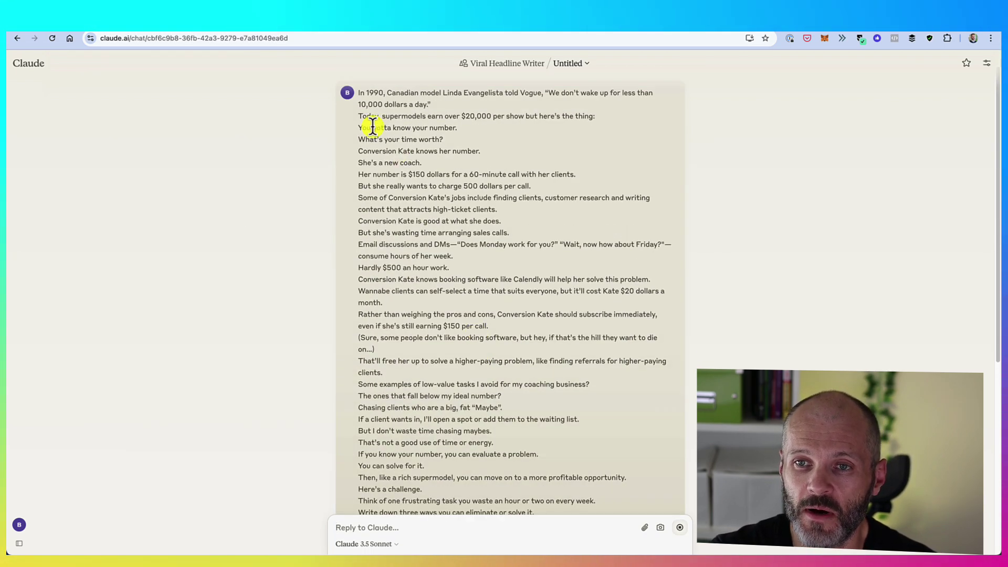
pyautogui.moveTo(364, 93); pyautogui.dragTo(577, 446)
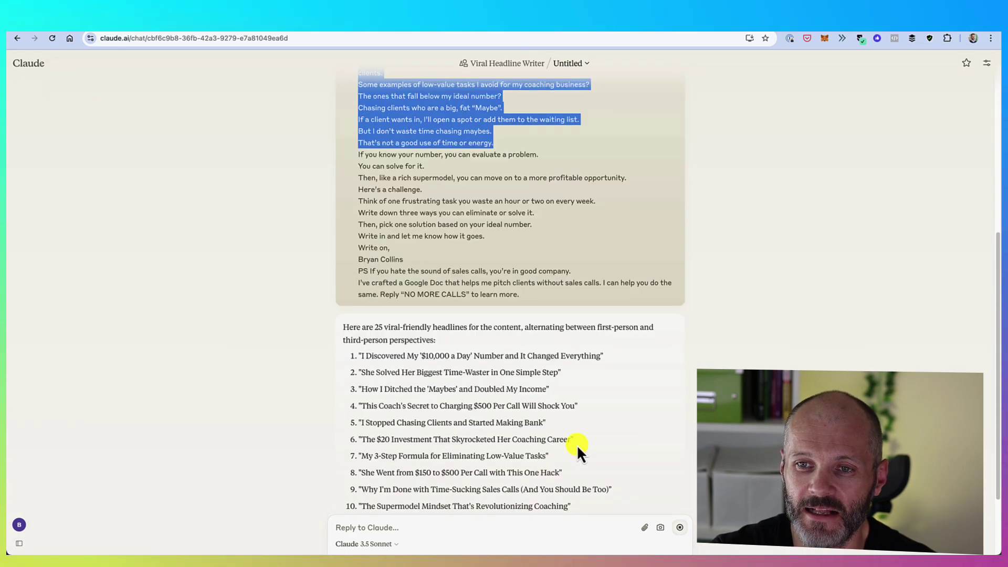
pyautogui.moveTo(362, 234); pyautogui.dragTo(637, 344)
pyautogui.click(630, 355)
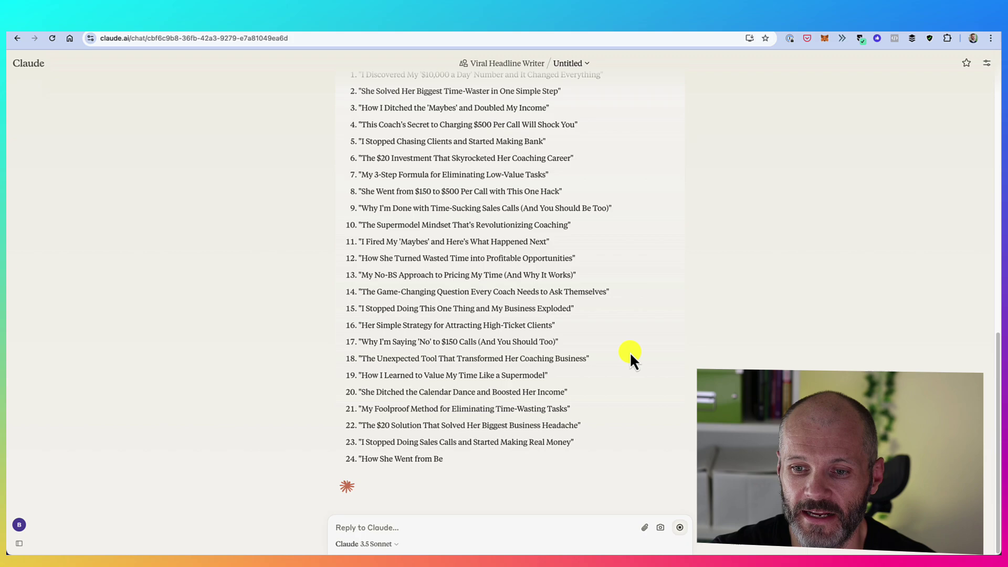
pyautogui.scroll(5, 581, 360)
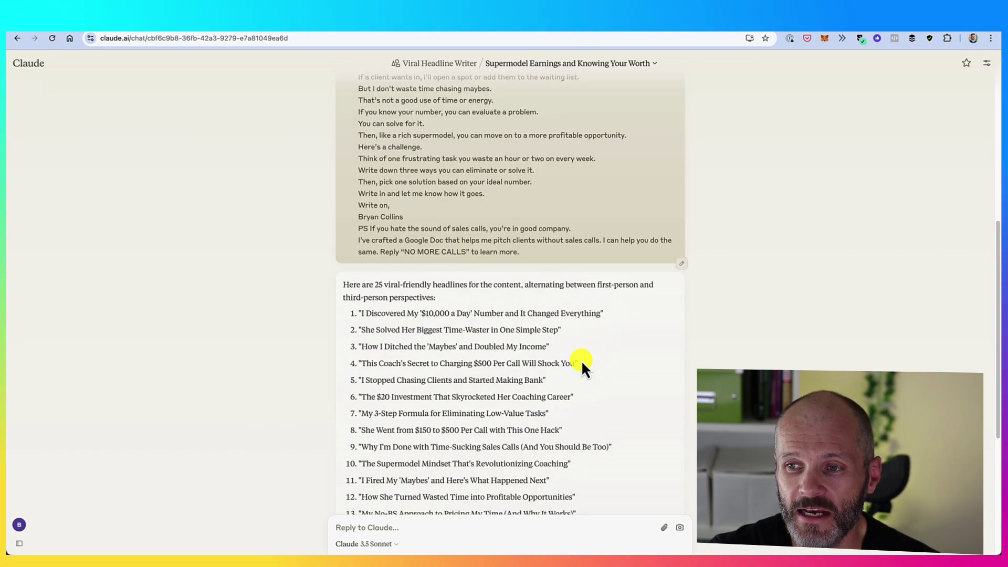
pyautogui.scroll(-5, 581, 362)
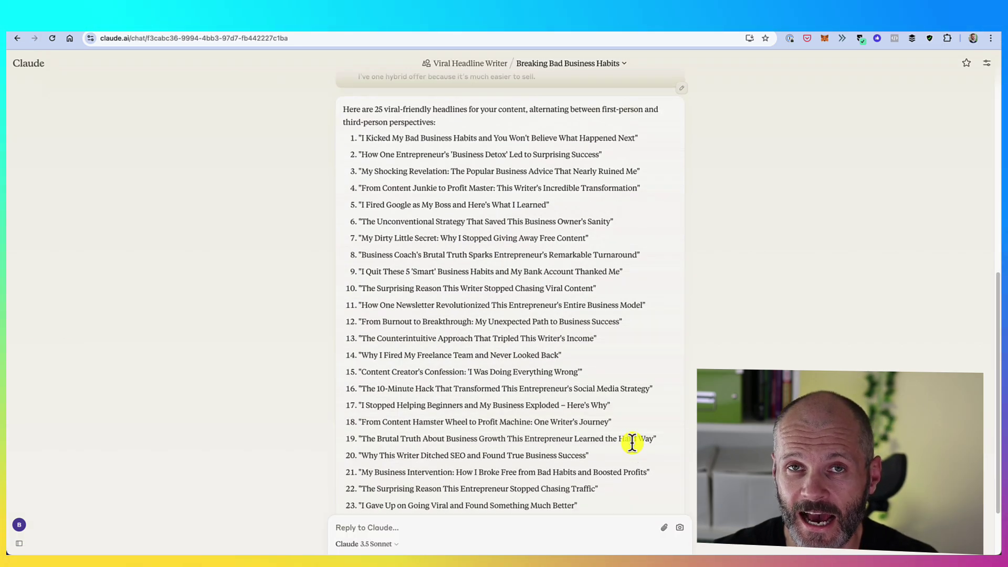
pyautogui.scroll(-2, 628, 472)
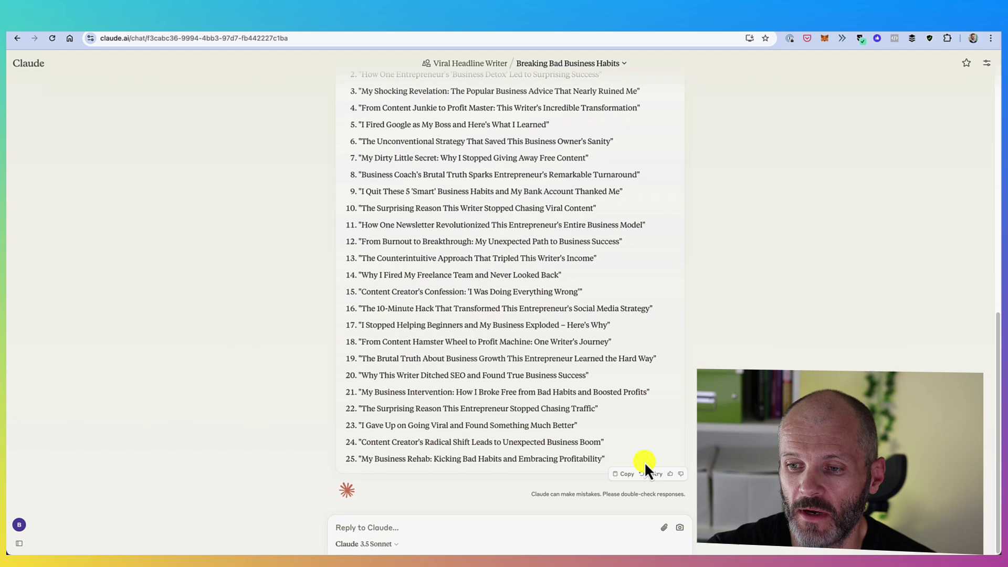
pyautogui.click(652, 475)
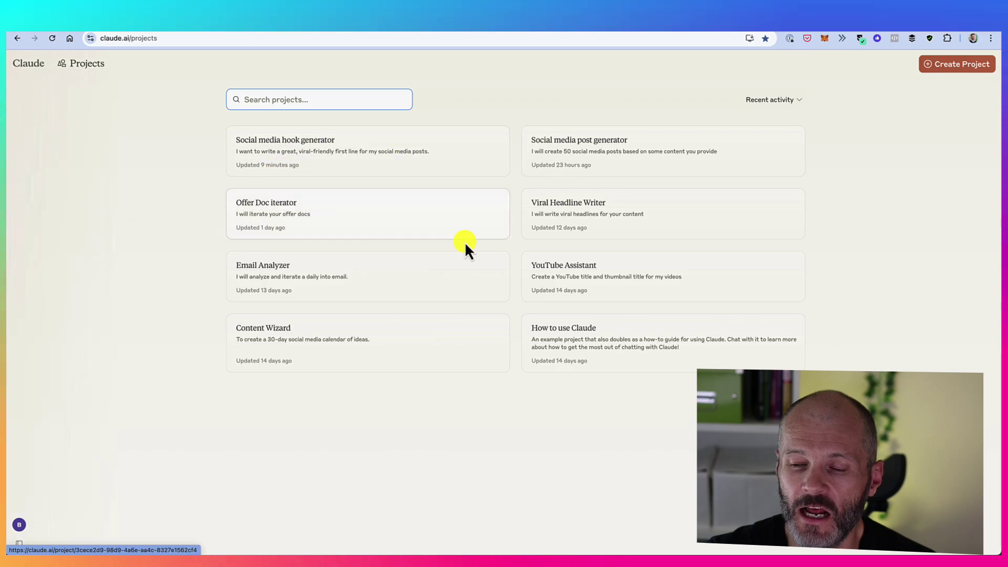
# Open the Viral Headline Writer project to see its Supermodel Earnings and Knowing Your Worth chats
pyautogui.click(603, 226)
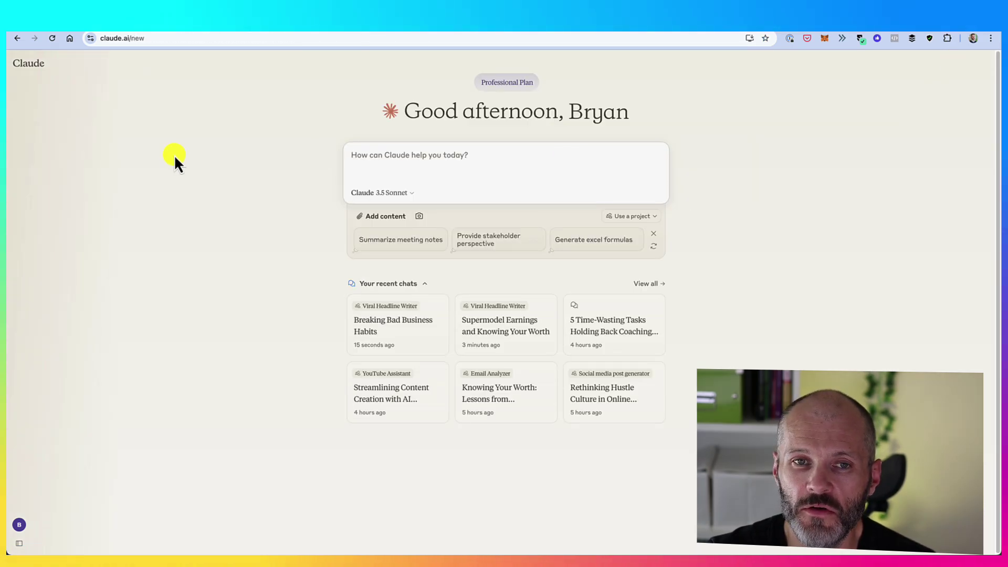
pyautogui.moveTo(39, 68)
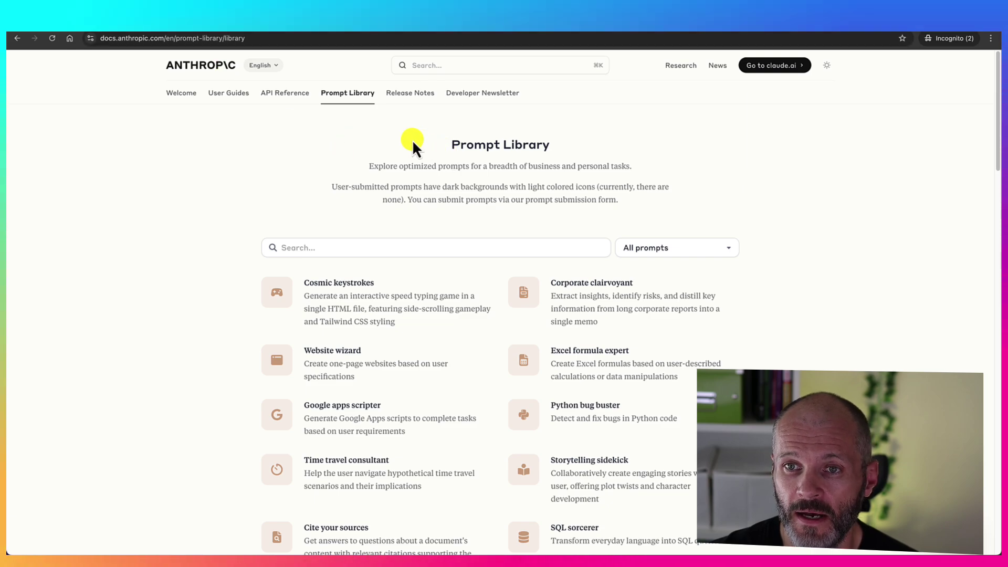
# Search the Prompt Library for 'story' and open the Storytelling sidekick prompt
pyautogui.moveTo(412, 140); pyautogui.dragTo(593, 146)
pyautogui.scroll(-1, 562, 389)
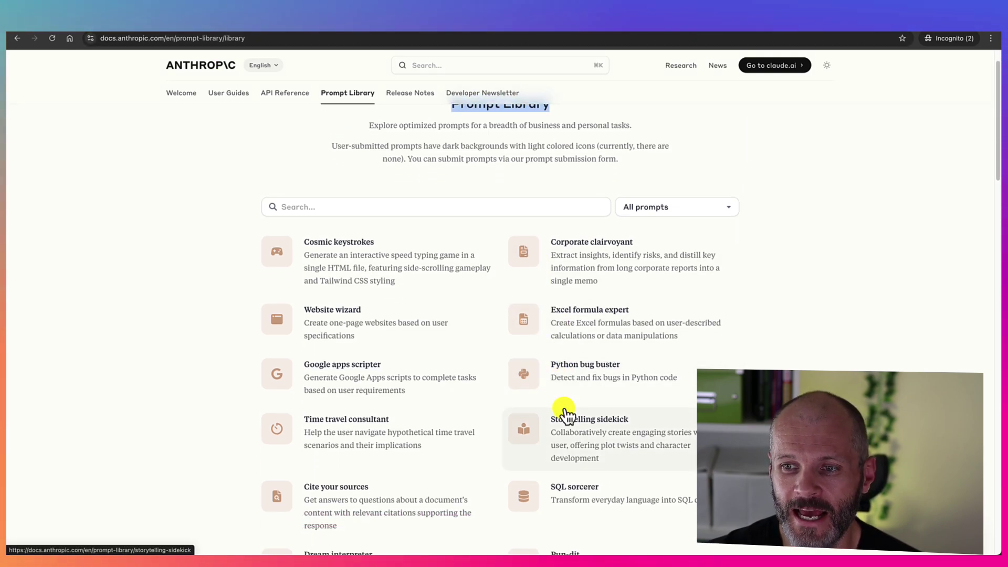
pyautogui.click(355, 208)
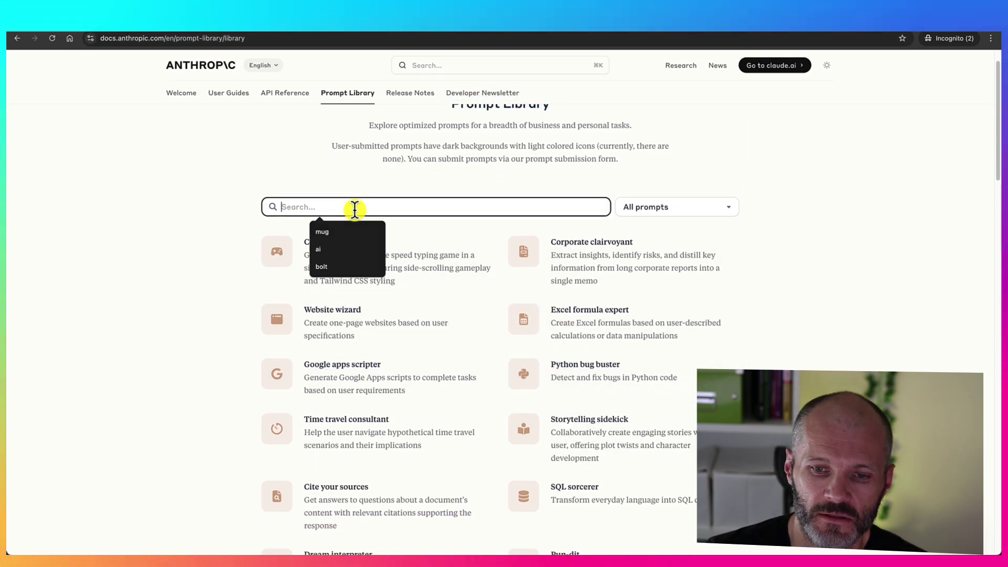
pyautogui.write('story')
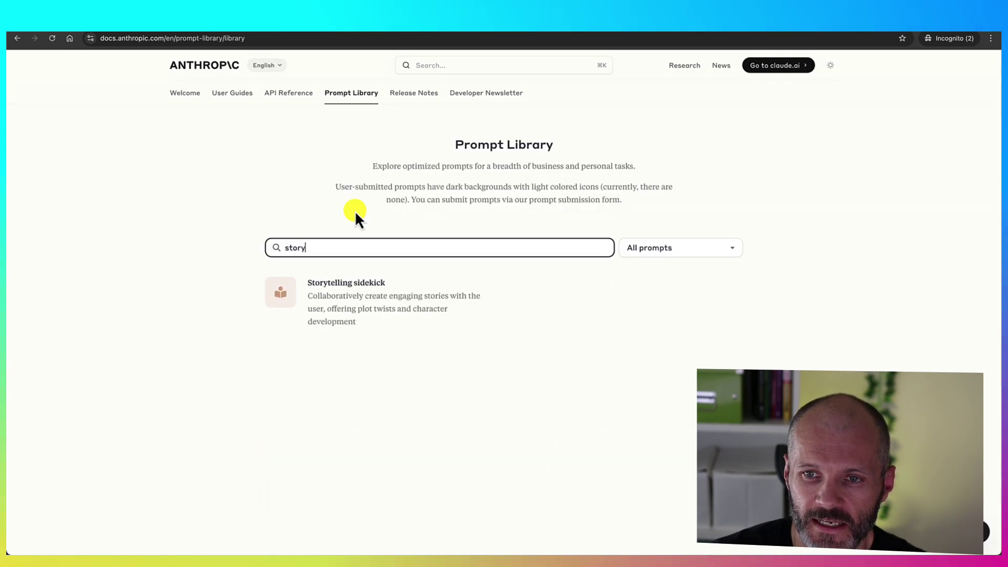
pyautogui.click(333, 308)
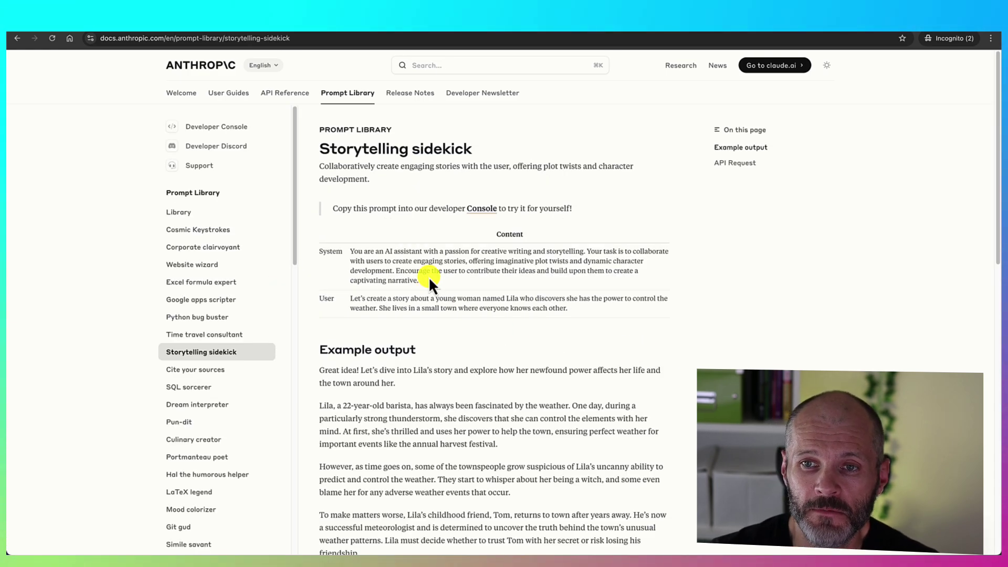
# Highlight the Storytelling sidekick description, its System prompt and the example output story
pyautogui.moveTo(334, 167); pyautogui.dragTo(419, 178)
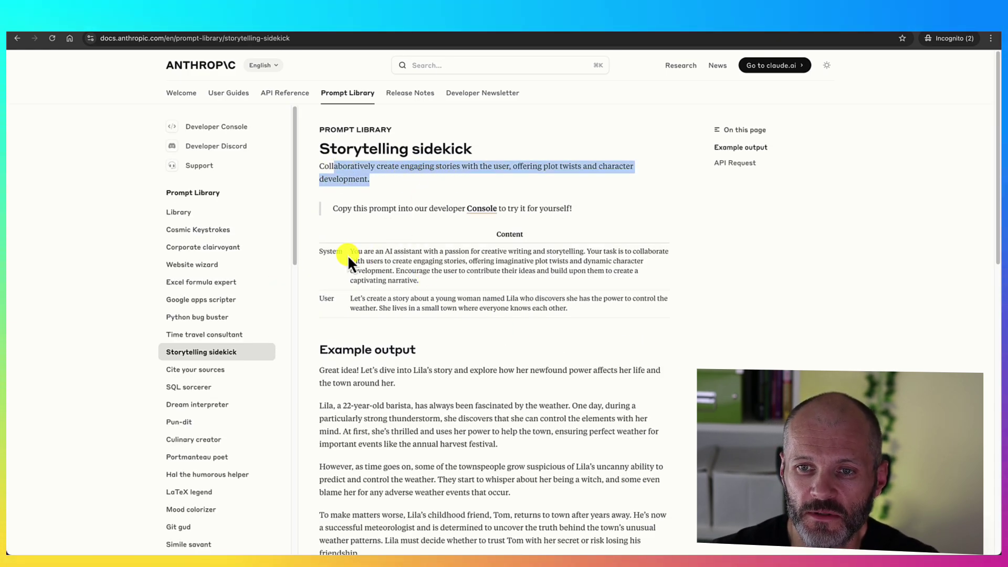
pyautogui.moveTo(348, 255); pyautogui.dragTo(479, 286)
pyautogui.scroll(-3, 320, 292)
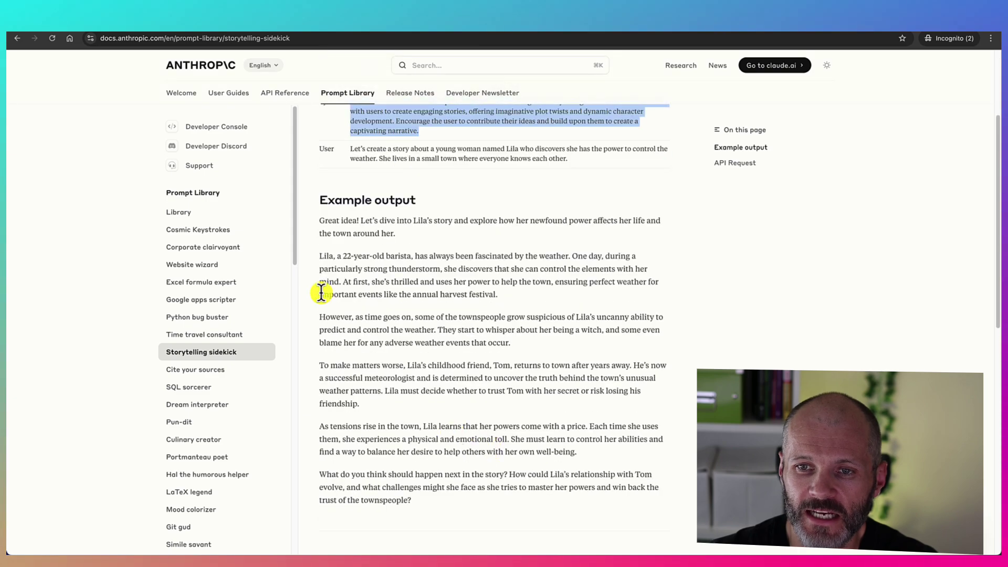
pyautogui.moveTo(319, 220); pyautogui.dragTo(528, 511)
pyautogui.scroll(3, 527, 510)
pyautogui.click(464, 269)
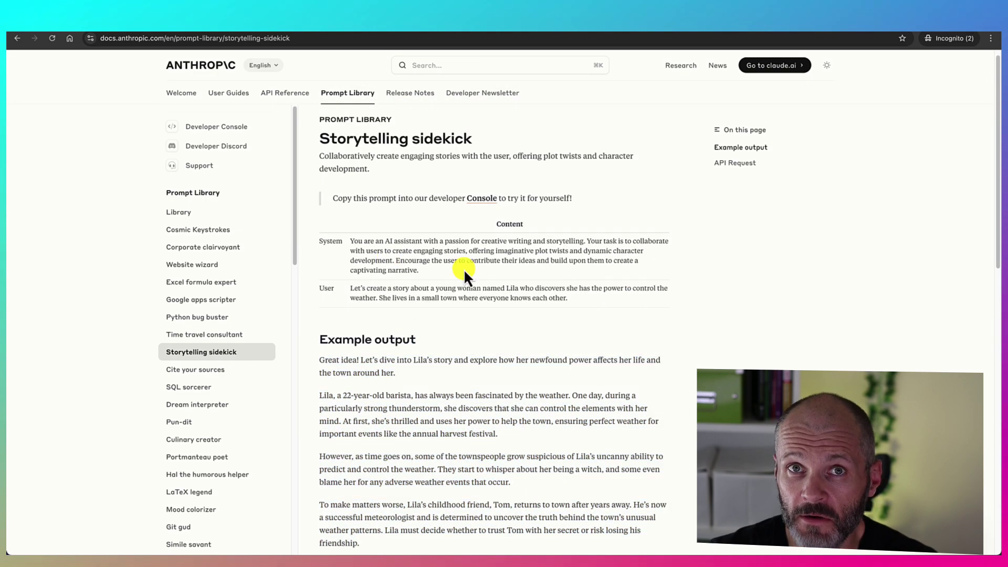
pyautogui.moveTo(350, 241); pyautogui.dragTo(467, 274)
pyautogui.click(353, 241)
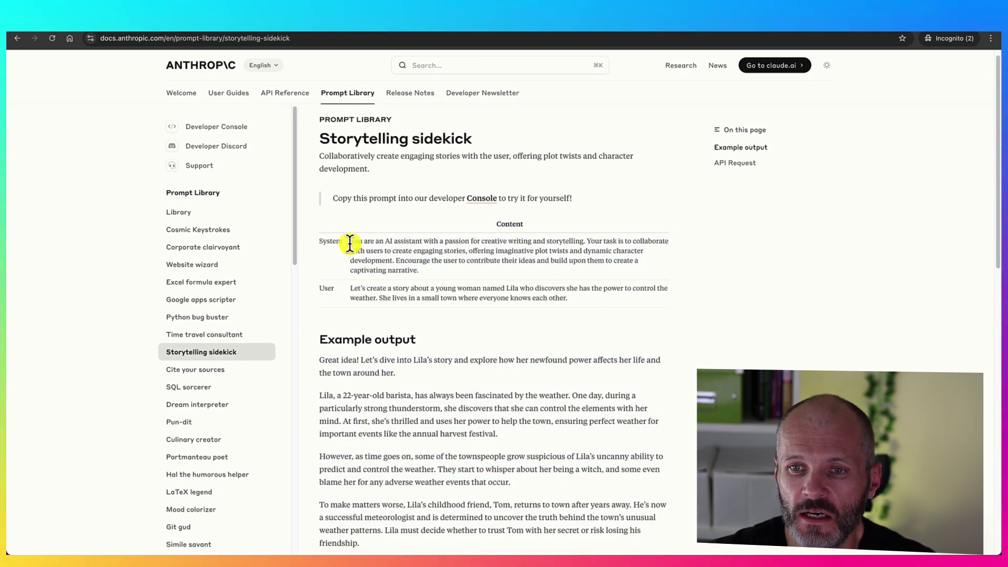
pyautogui.moveTo(350, 240); pyautogui.dragTo(447, 270)
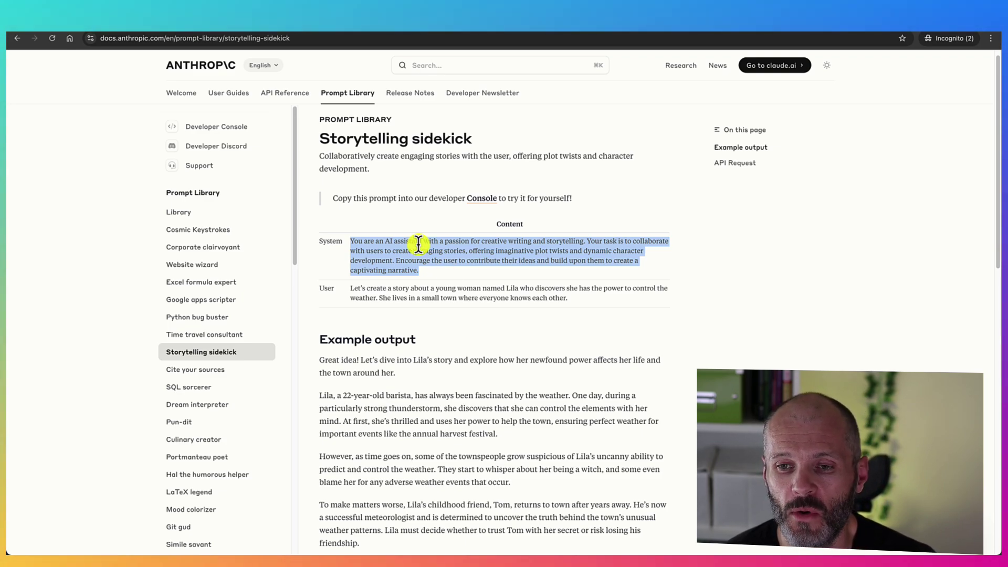
pyautogui.click(487, 286)
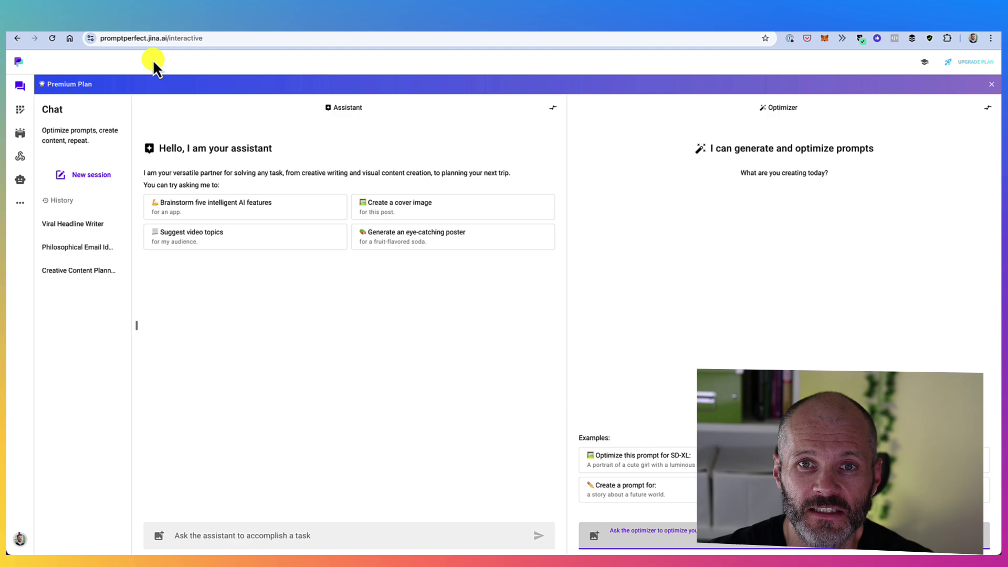
# Paste the 50 pithy, contrarian social media posts prompt into Auto-tune and scroll the optimized versions
pyautogui.moveTo(23, 139)
pyautogui.click(36, 111)
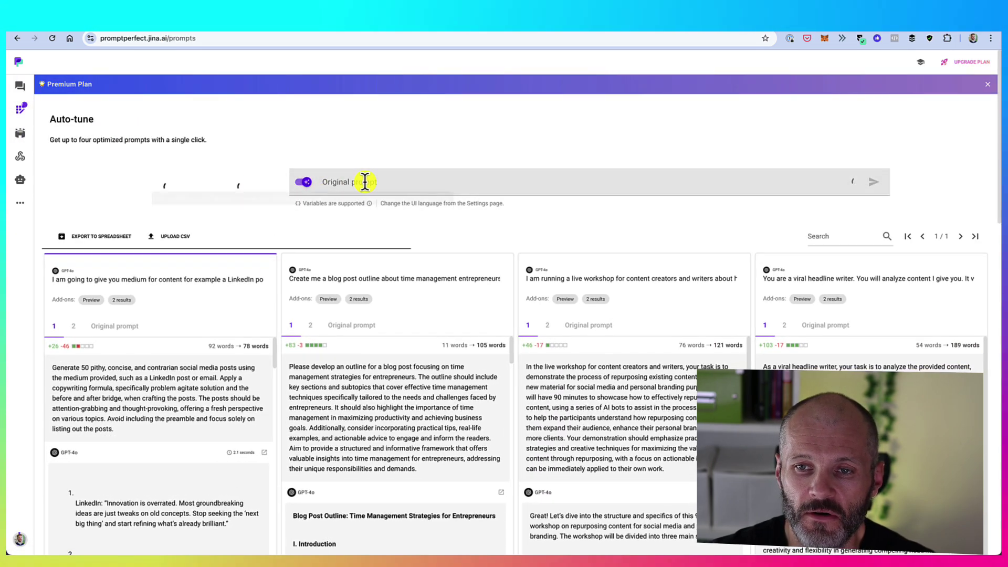
pyautogui.click(386, 188)
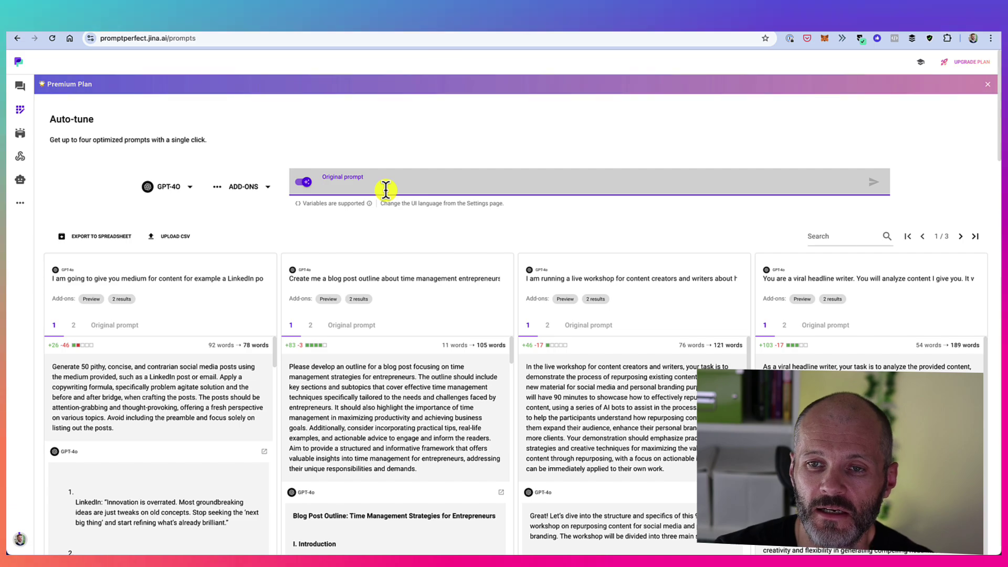
pyautogui.write('Generate 50 pithy, concise, and contrarian social media posts using the medium provided, such as a LinkedIn post or email. Apply a copywriting formula, specifically problem agitate solution and the before and after bridge, when crafting the posts. The posts should be attention-grabbing and thought-provoking, offering a fresh perspective on various topics. Avoid including the preamble and focus solely on listing out the posts.  When generating these avoid cliches like win the day.')
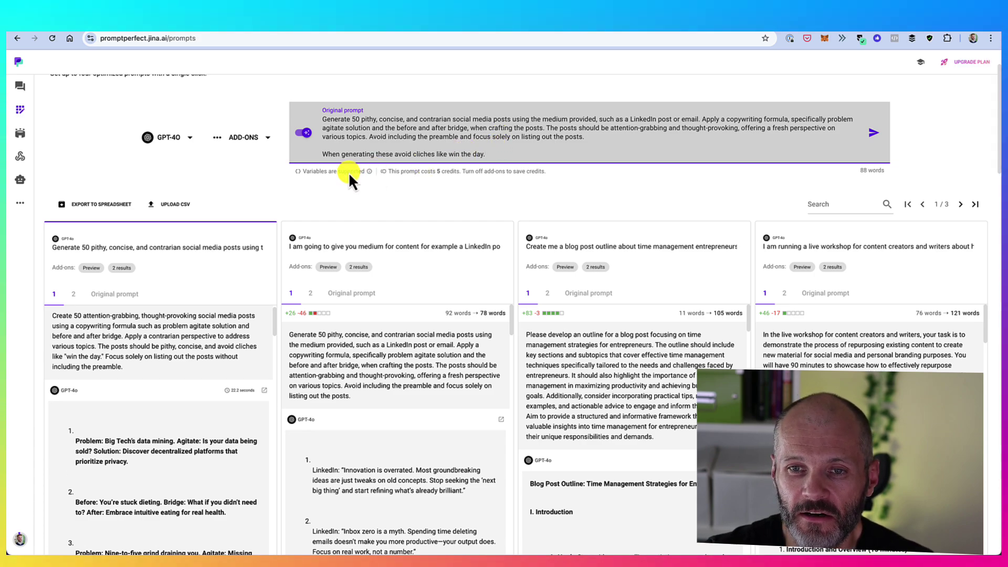
pyautogui.scroll(-1, 121, 391)
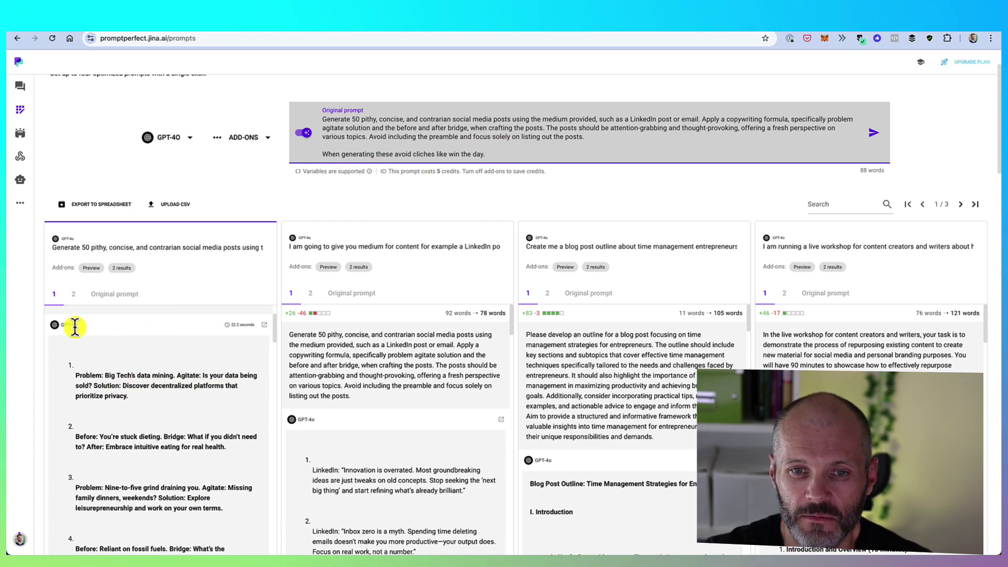
pyautogui.scroll(-2, 457, 406)
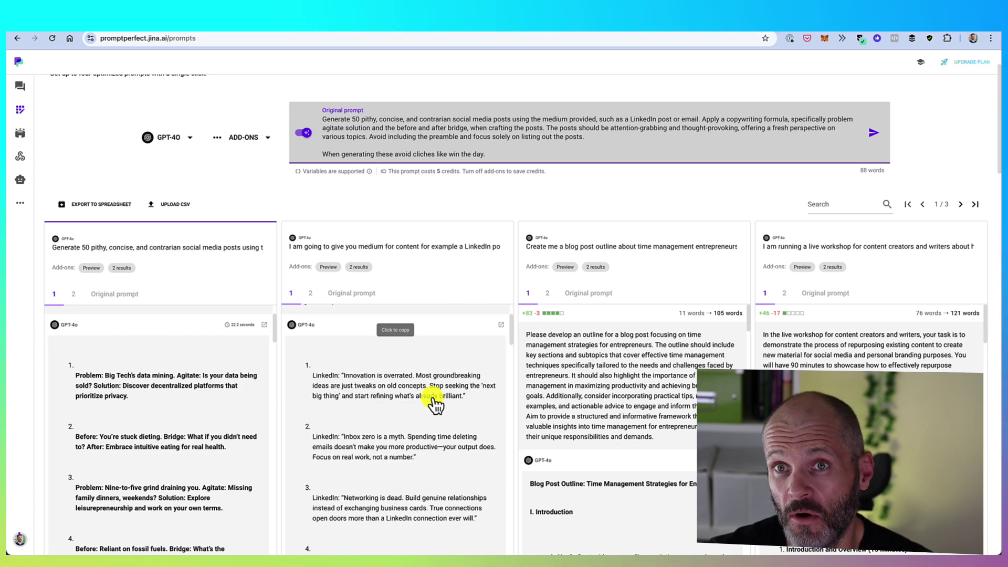
pyautogui.scroll(-1, 435, 405)
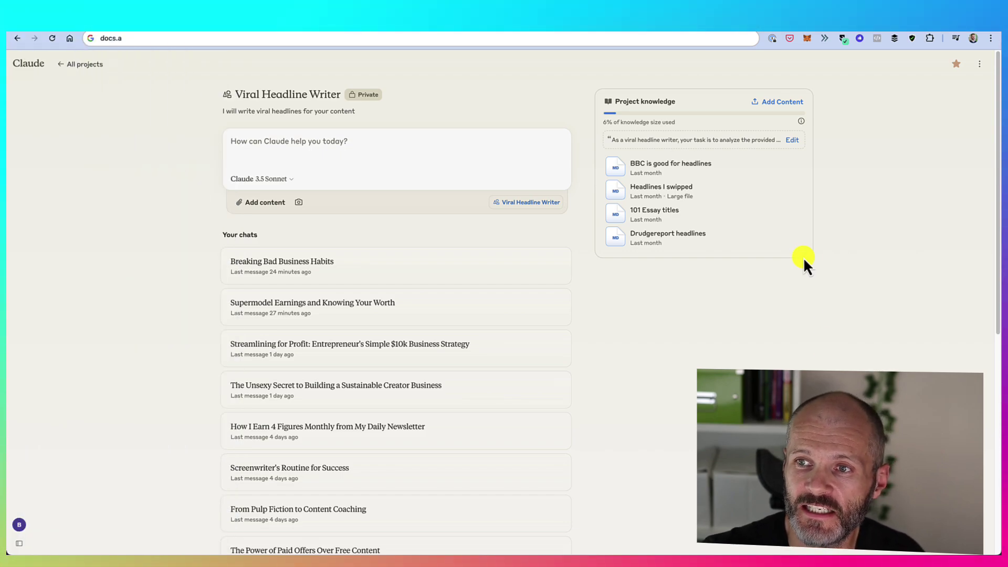
pyautogui.click(773, 105)
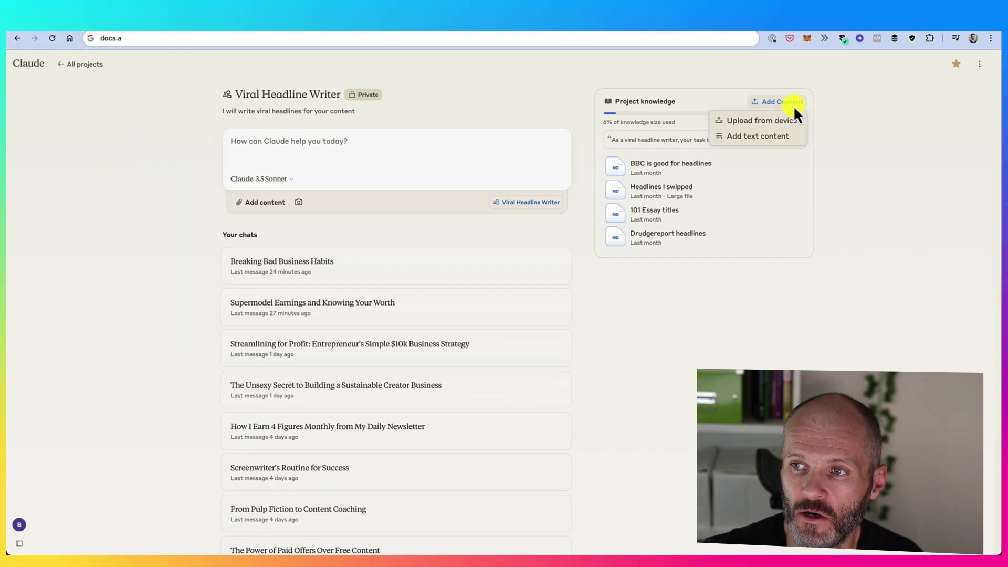
pyautogui.click(741, 126)
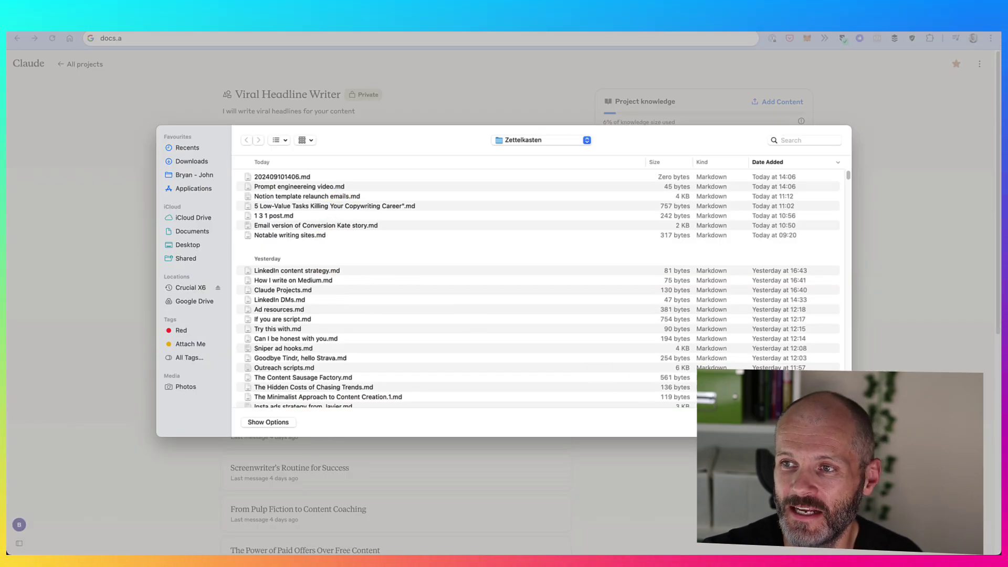
pyautogui.press('Escape')
pyautogui.click(790, 103)
pyautogui.click(772, 136)
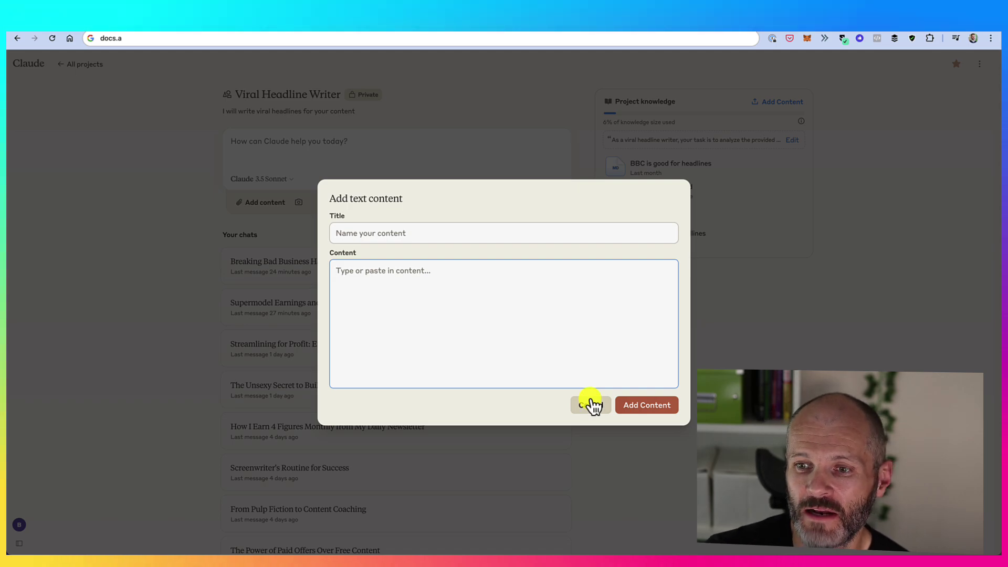
pyautogui.click(591, 404)
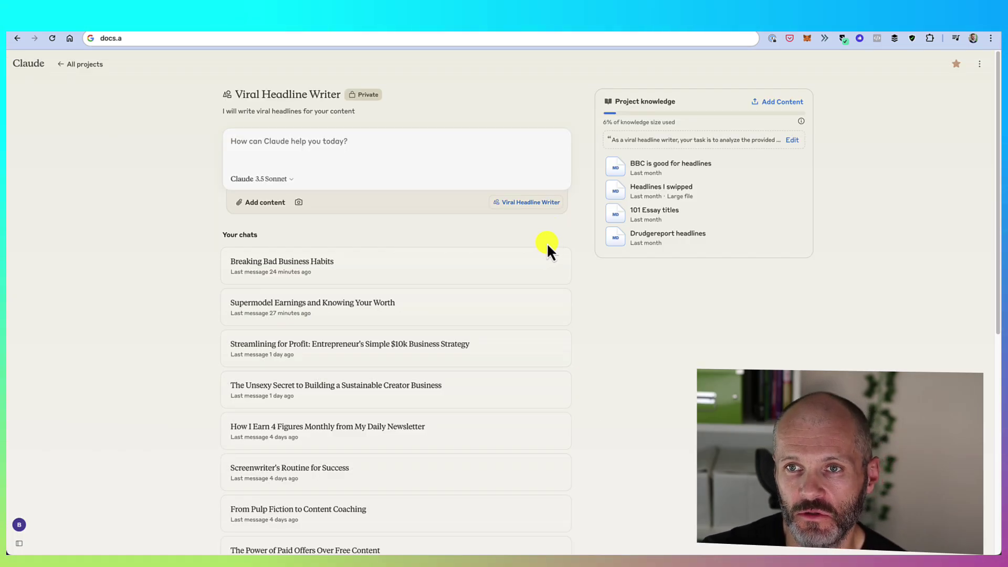
pyautogui.press('Escape')
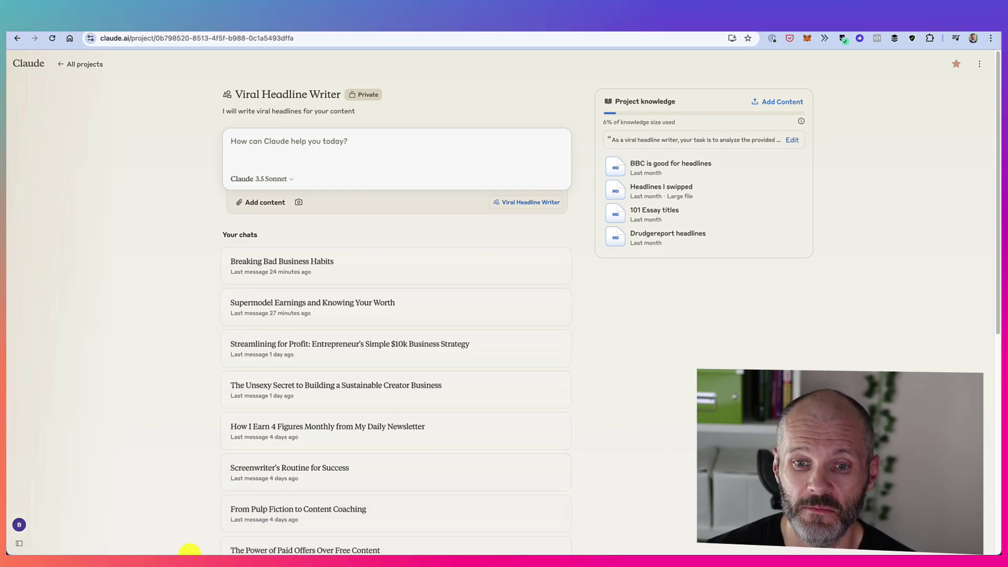
# Browse the Zettelkasten notes from Services page example.md through Set your product or idea off into the world.md
pyautogui.click(200, 537)
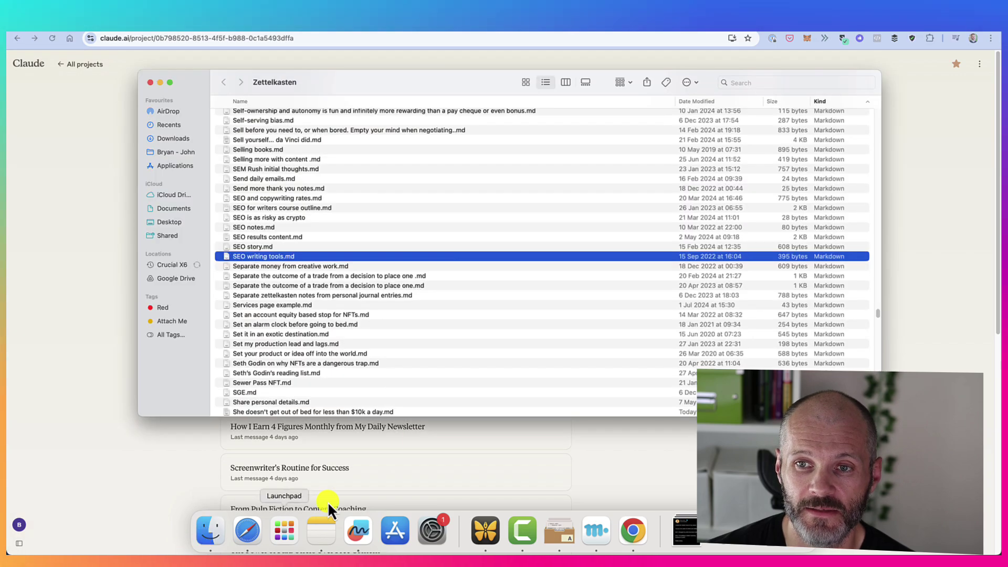
pyautogui.click(441, 285)
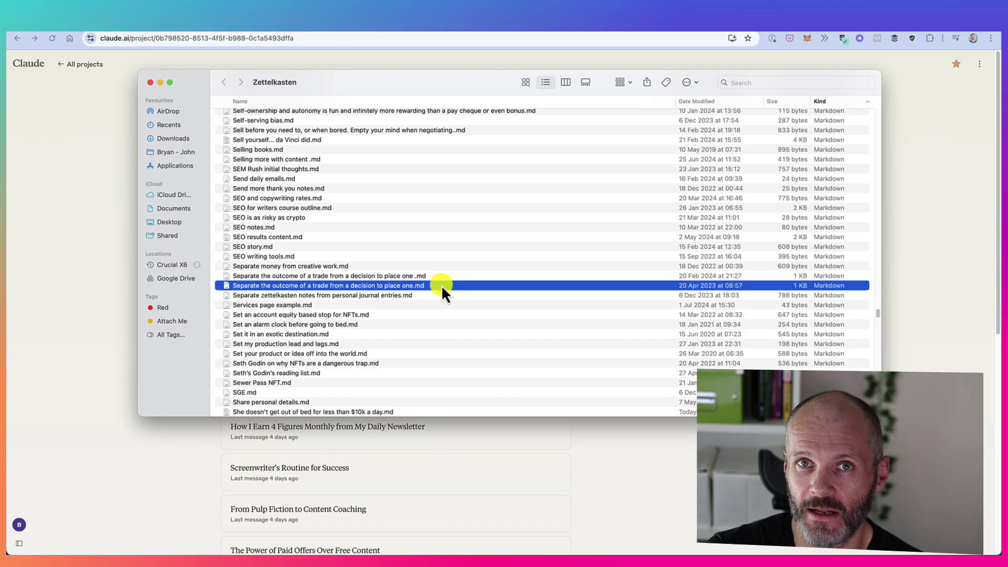
pyautogui.press('Down')
pyautogui.press('Down')
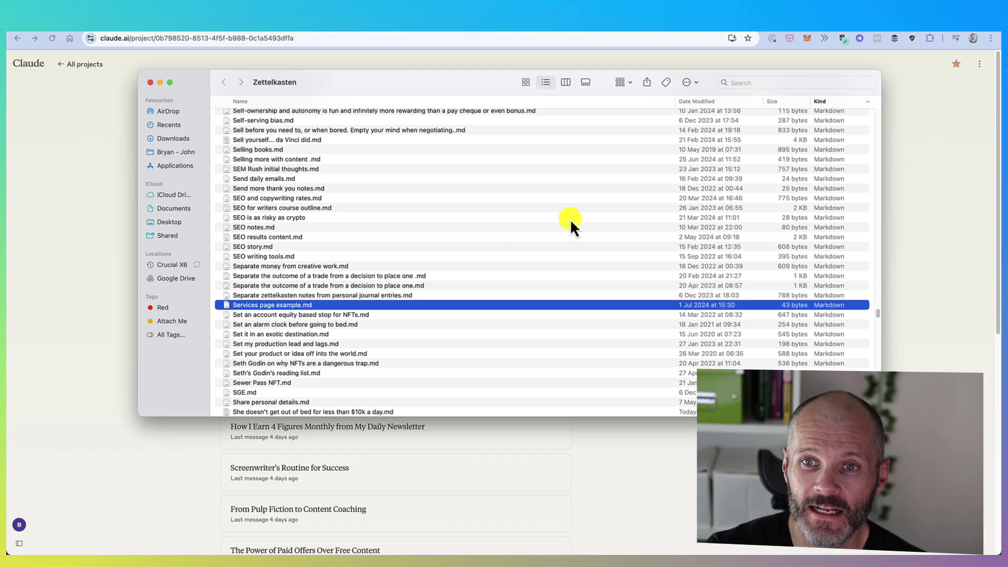
pyautogui.click(357, 207)
pyautogui.press('Down')
pyautogui.press('Down')
pyautogui.press('Down')
pyautogui.press('Down')
pyautogui.press('Down')
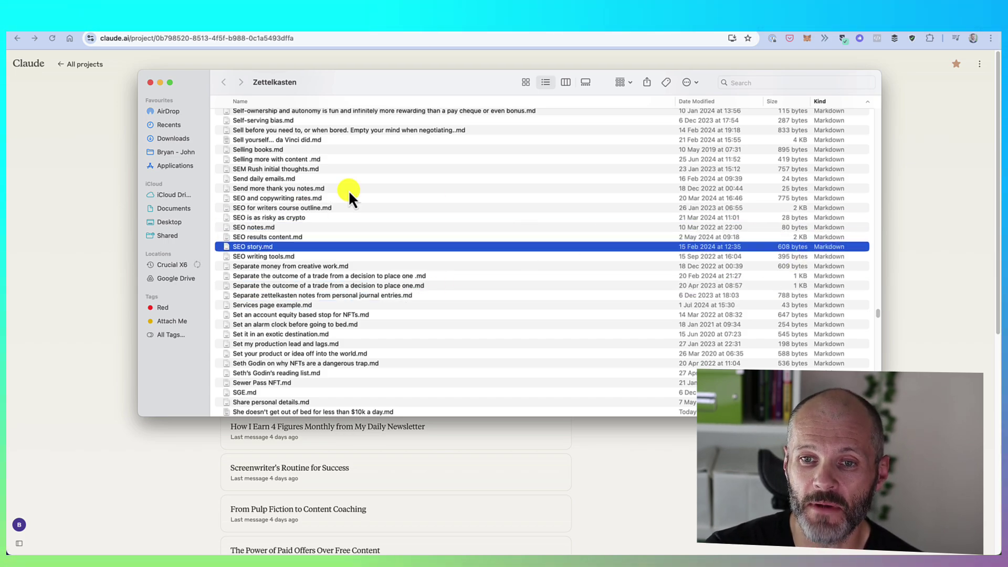
pyautogui.click(325, 190)
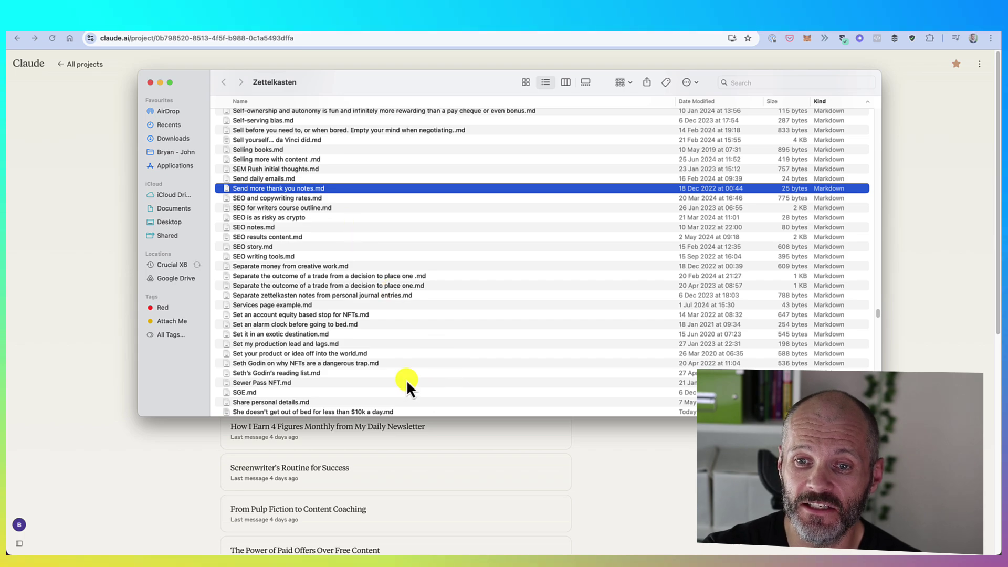
pyautogui.click(366, 284)
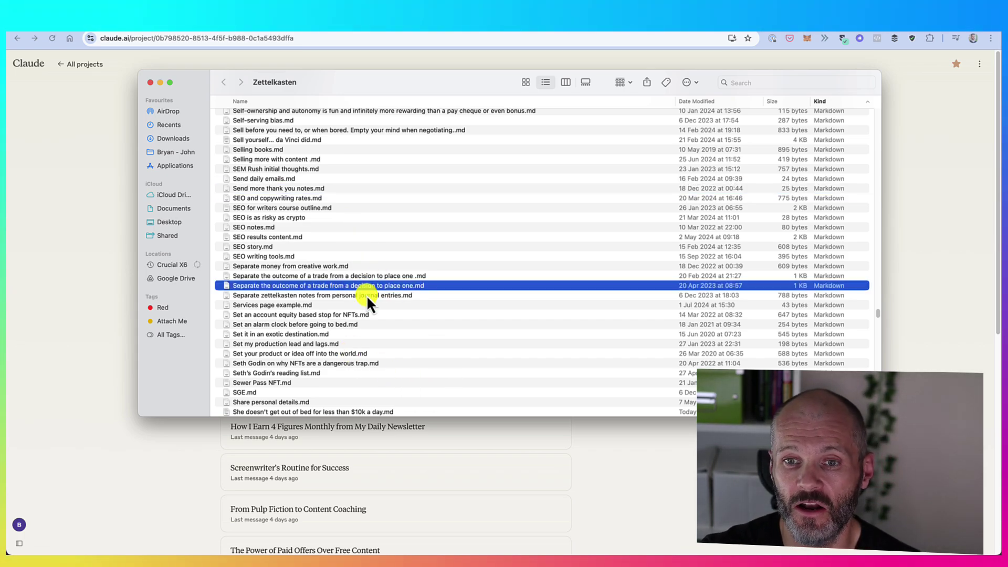
pyautogui.click(354, 316)
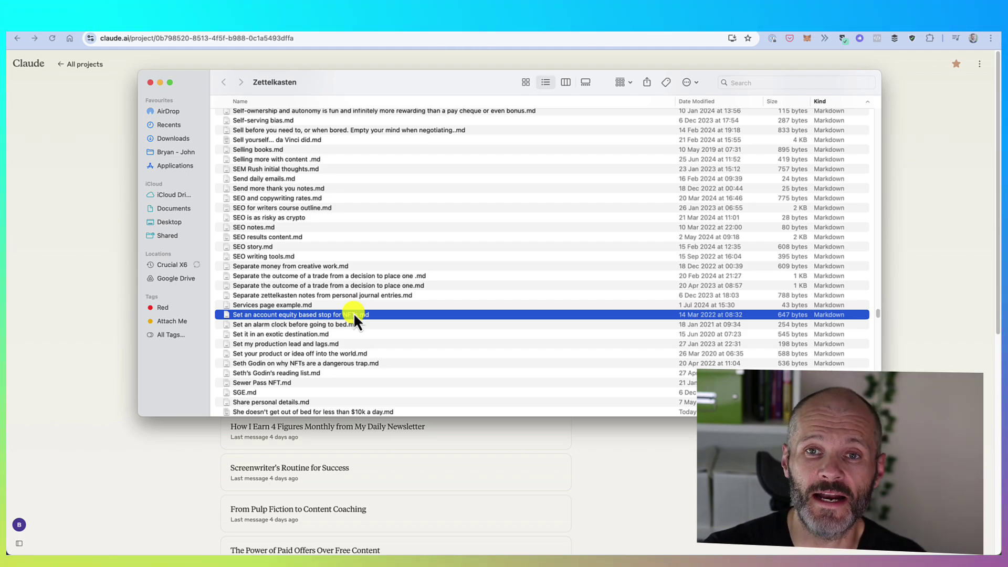
pyautogui.hotkey('shift', 'Down')
pyautogui.hotkey('shift', 'Down')
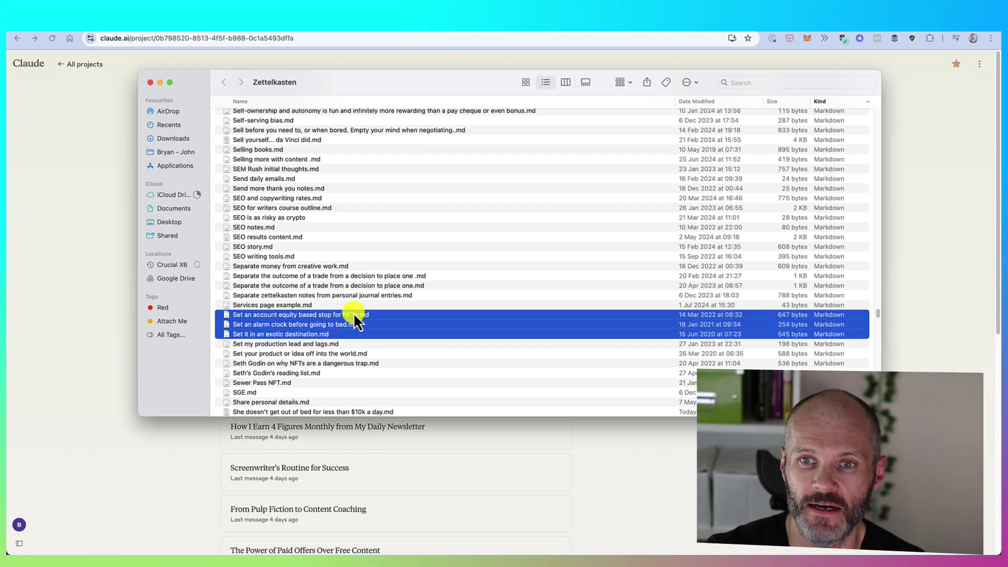
pyautogui.click(355, 353)
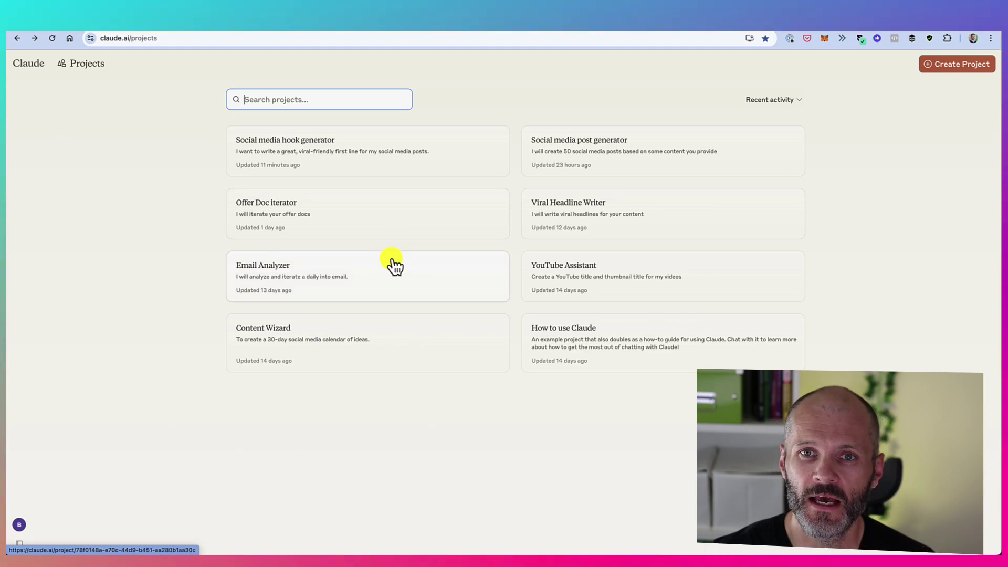
# Switch to the bryancollins.com blog tab to find the newsletter post
pyautogui.click(258, 47)
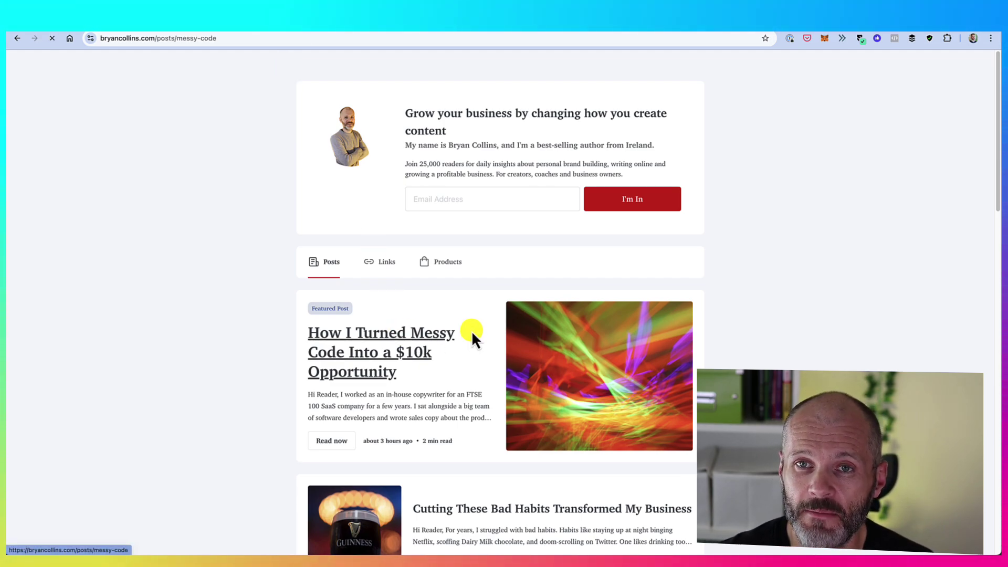
# Open the 'How I Turned Messy Code Into a $10k Opportunity' post and select its article text
pyautogui.click(471, 331)
pyautogui.scroll(-2, 473, 331)
pyautogui.moveTo(372, 128); pyautogui.dragTo(679, 480)
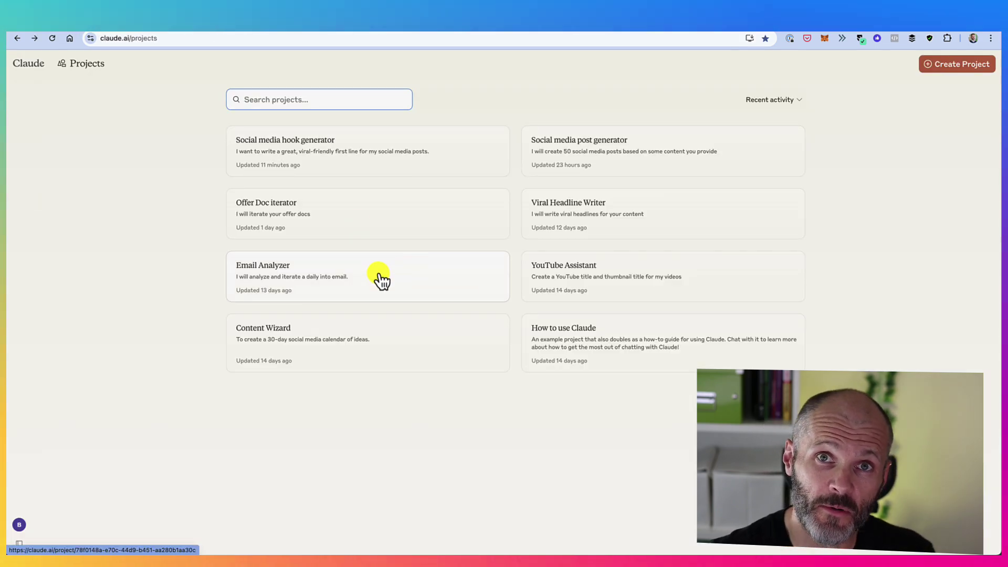
# Open the Email Analyzer project and read its custom instructions, cancelling without saving changes
pyautogui.click(370, 280)
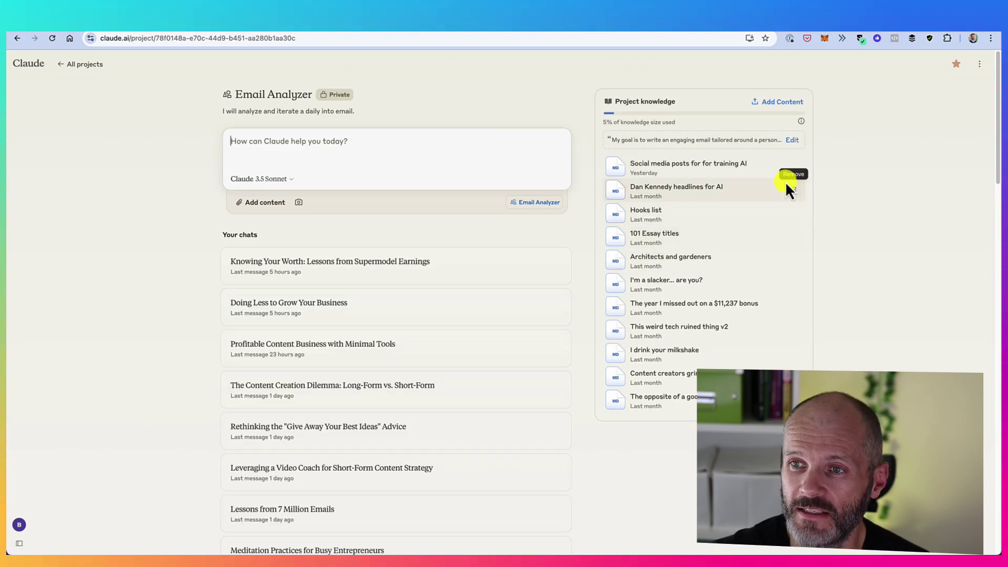
pyautogui.click(793, 140)
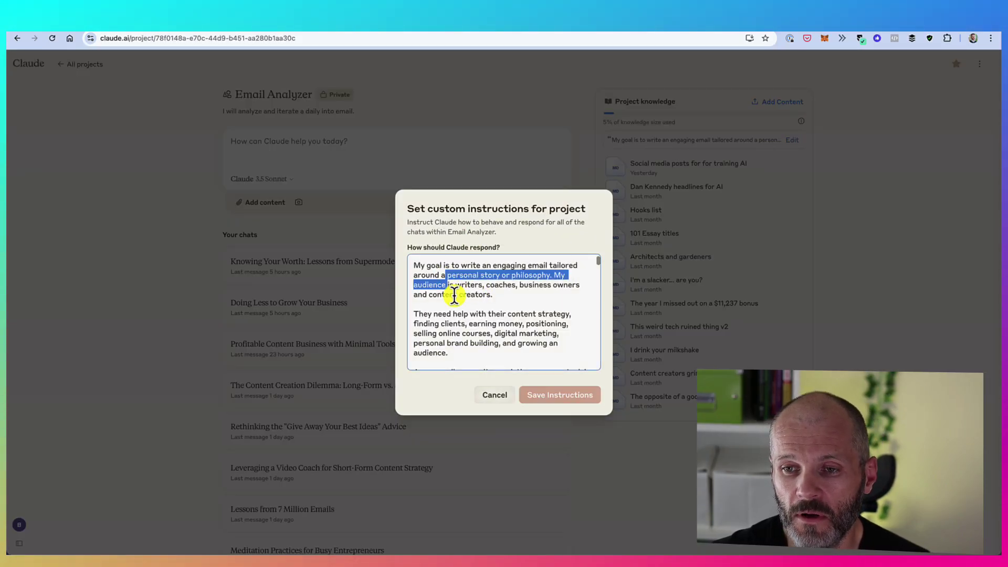
pyautogui.moveTo(454, 295); pyautogui.dragTo(473, 336)
pyautogui.scroll(-5, 475, 333)
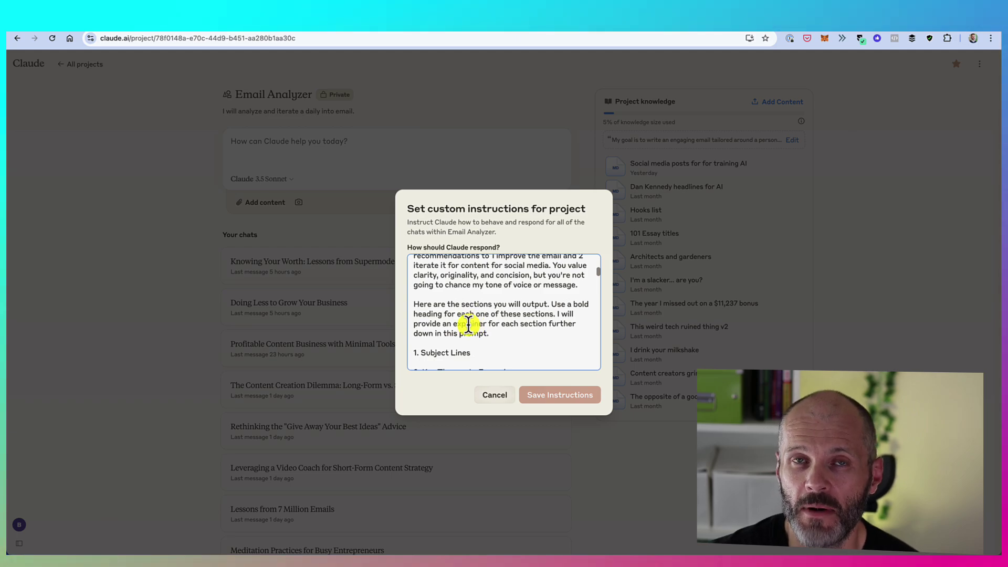
pyautogui.scroll(-2, 514, 318)
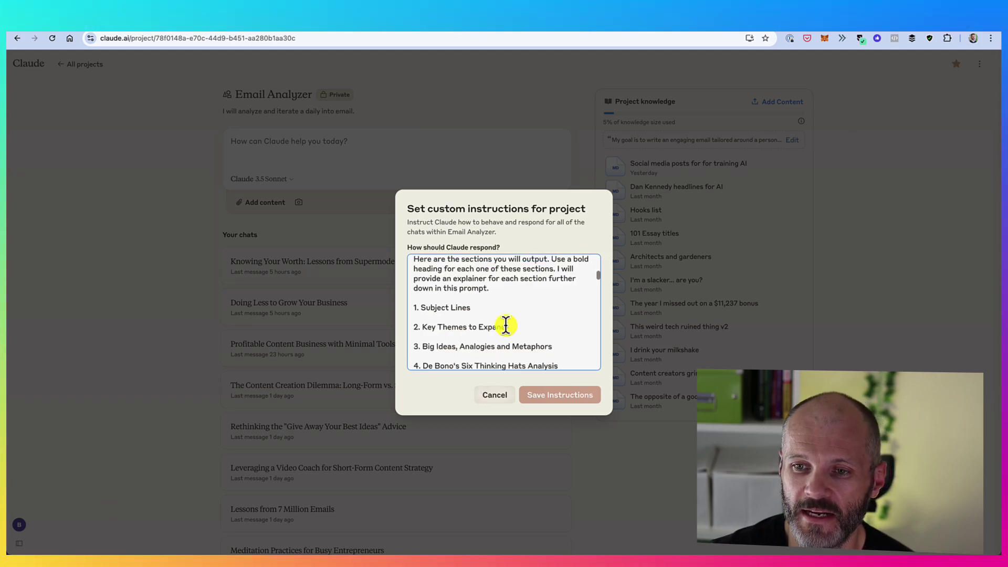
pyautogui.click(507, 398)
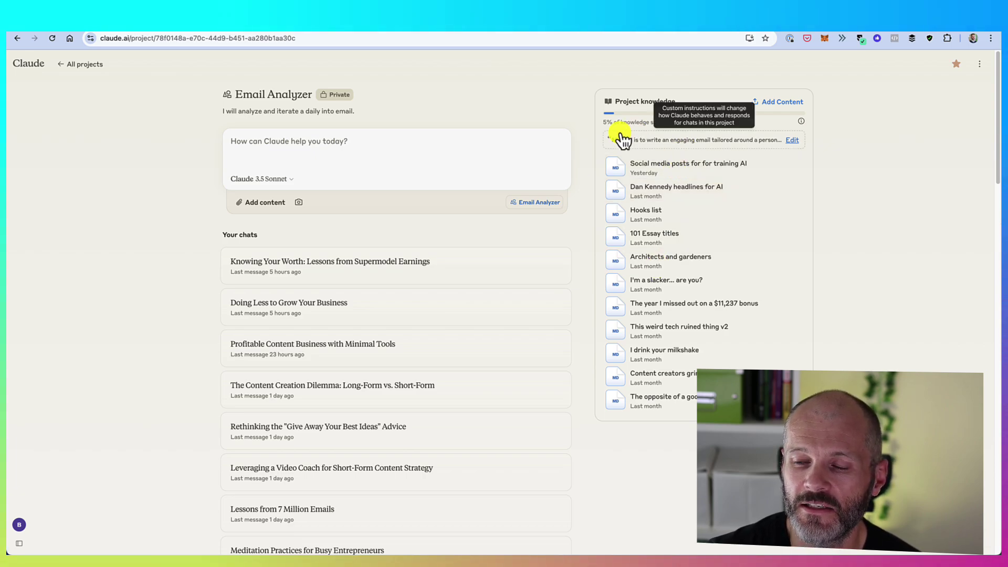
pyautogui.click(593, 128)
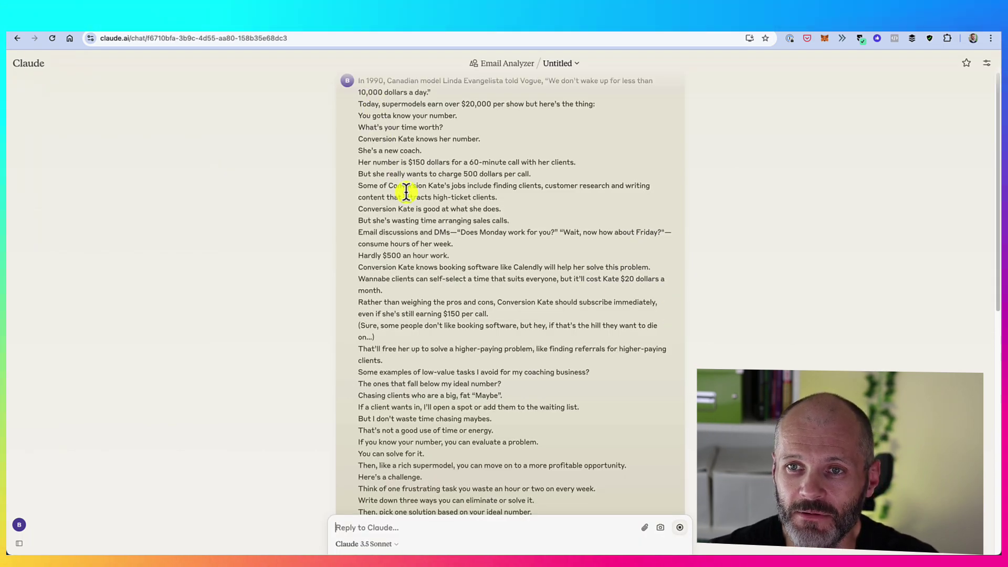
# Highlight the generated subject lines in the Email Analyzer's response
pyautogui.scroll(-8, 446, 301)
pyautogui.moveTo(359, 241); pyautogui.dragTo(470, 423)
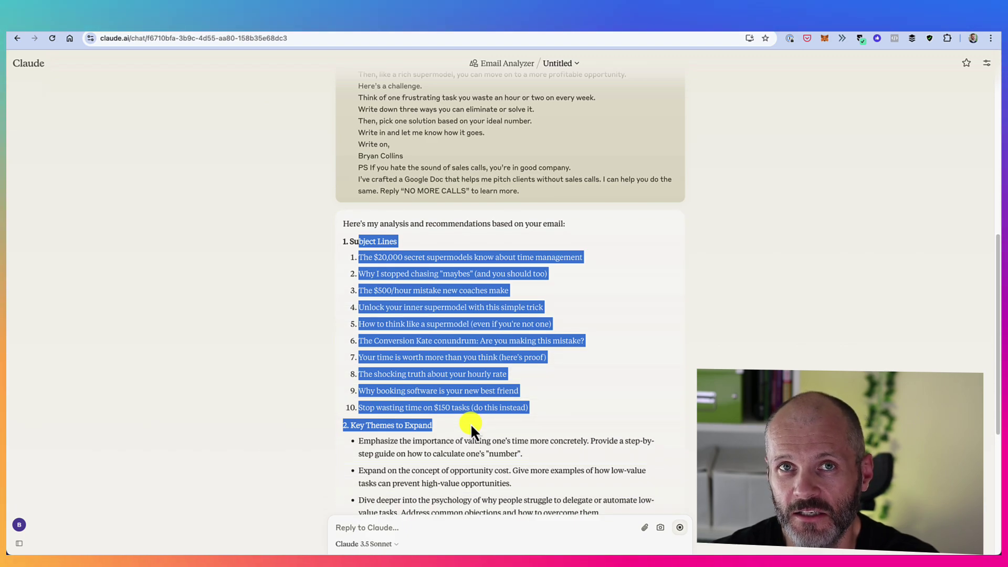
pyautogui.scroll(-3, 470, 423)
pyautogui.click(457, 401)
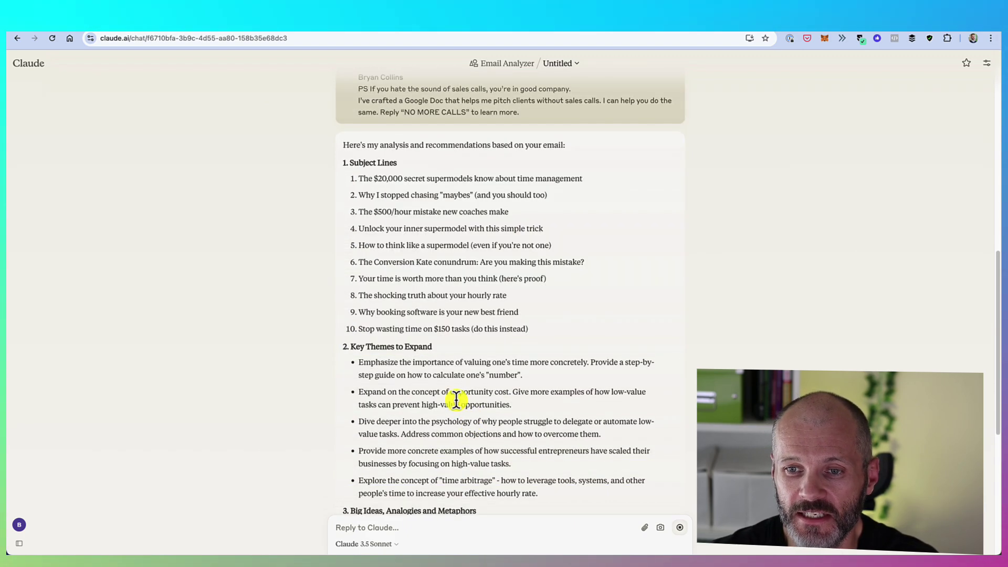
pyautogui.moveTo(341, 352); pyautogui.dragTo(558, 466)
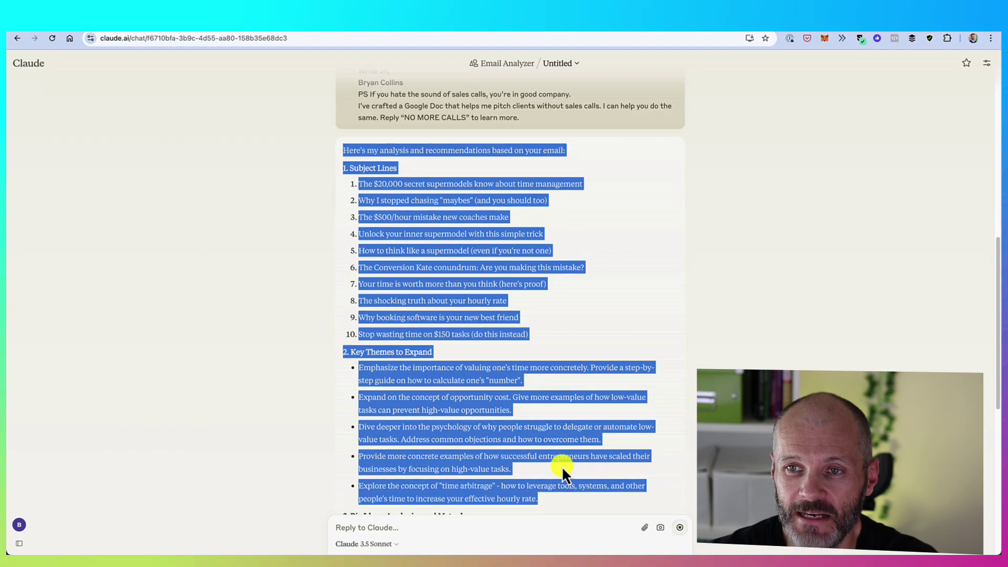
pyautogui.scroll(5, 433, 183)
# Highlight passages of the pasted supermodel newsletter text
pyautogui.moveTo(391, 111); pyautogui.dragTo(577, 305)
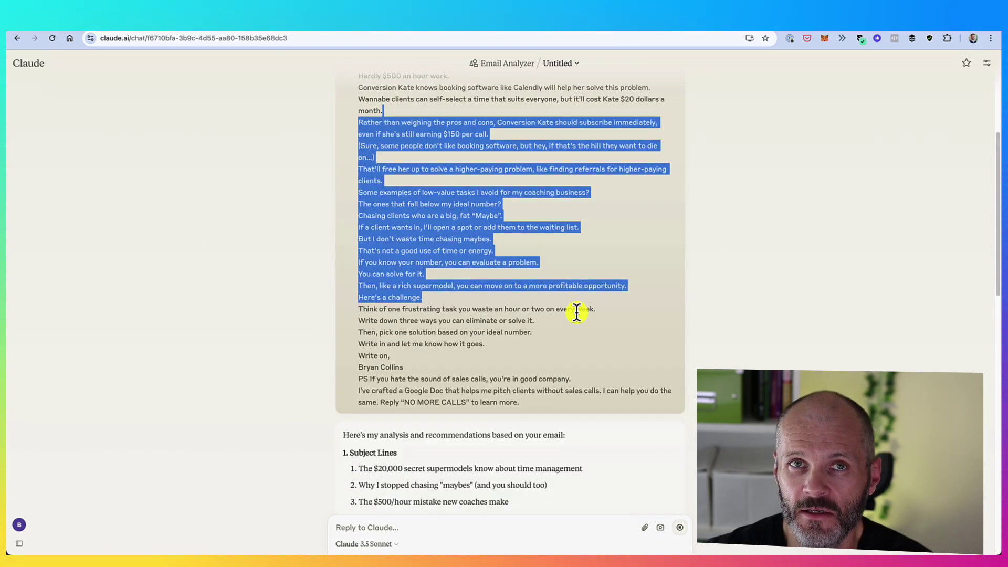
pyautogui.scroll(-5, 562, 310)
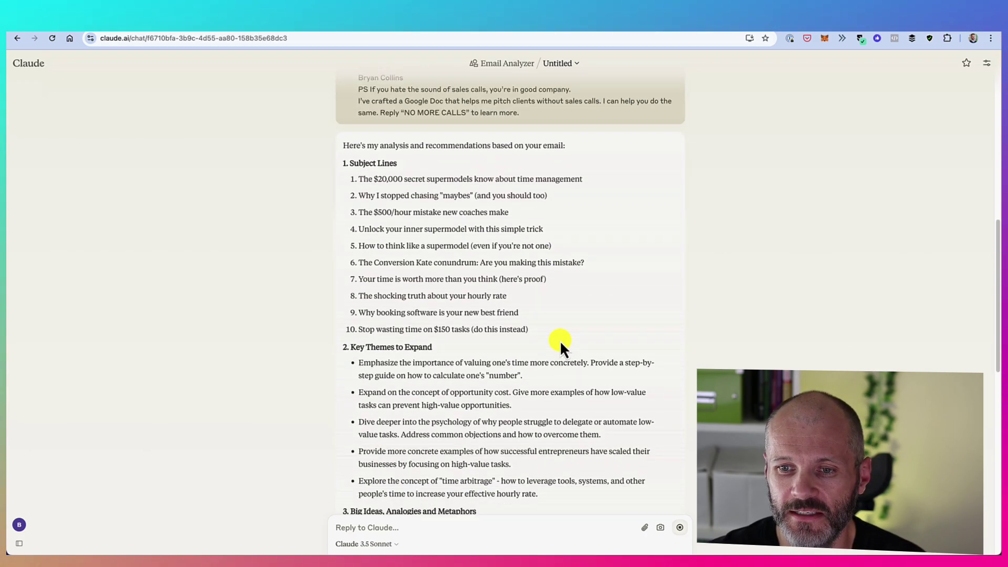
pyautogui.scroll(-4, 560, 340)
pyautogui.moveTo(421, 304); pyautogui.dragTo(449, 301)
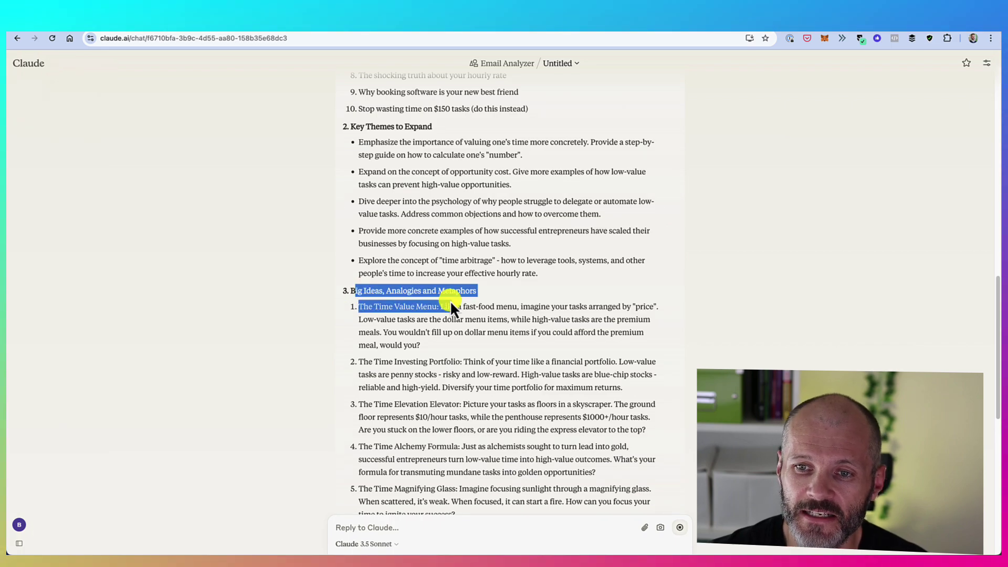
pyautogui.scroll(6, 486, 354)
pyautogui.scroll(5, 500, 351)
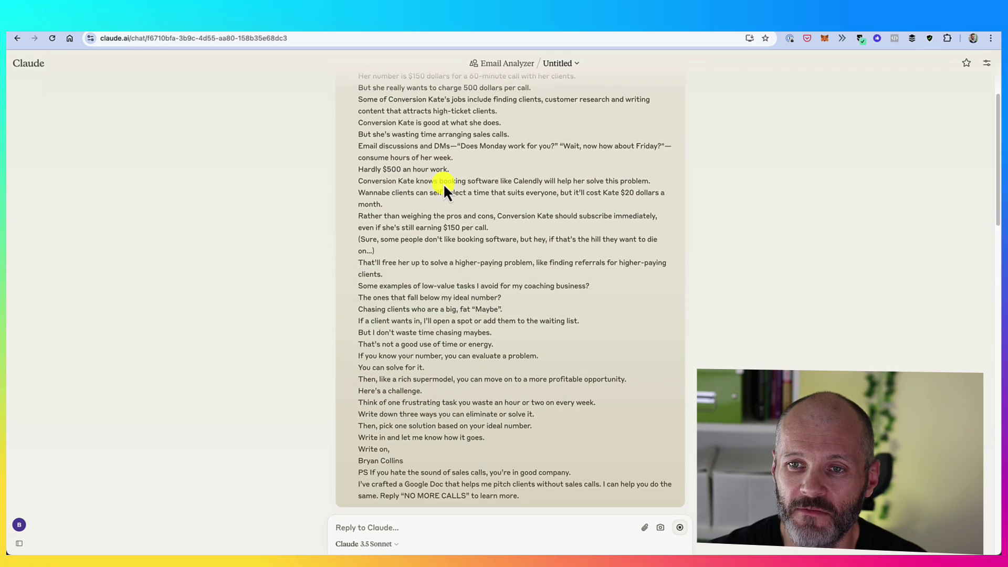
pyautogui.moveTo(420, 111); pyautogui.dragTo(556, 295)
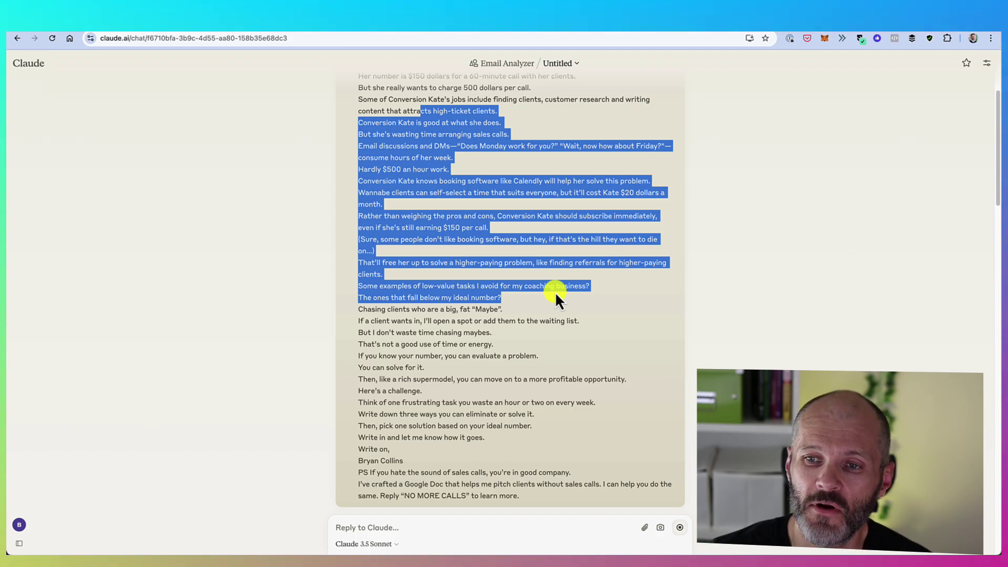
# Highlight the Six Thinking Hats and Writing and Clarity recommendations
pyautogui.scroll(-12, 536, 330)
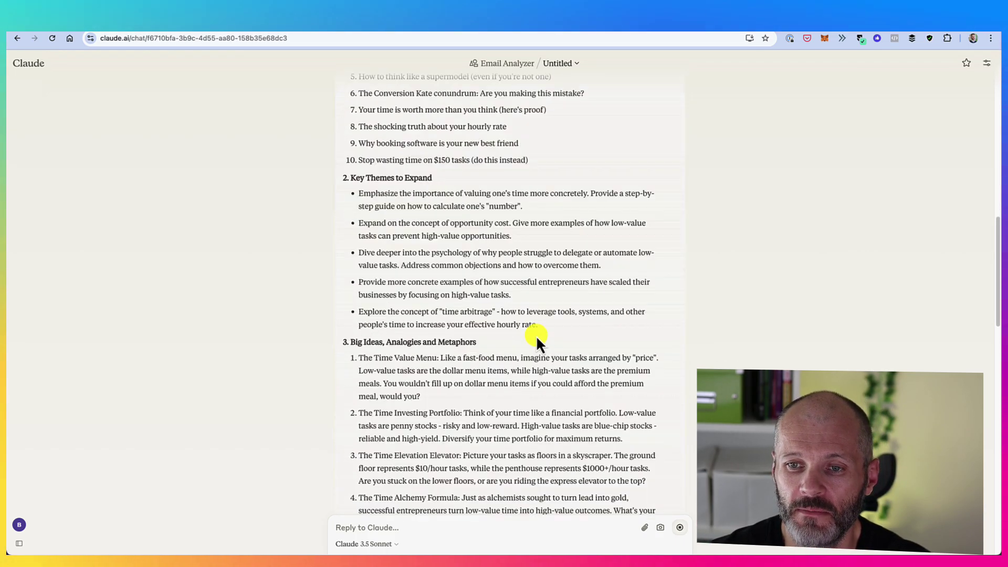
pyautogui.scroll(-8, 536, 335)
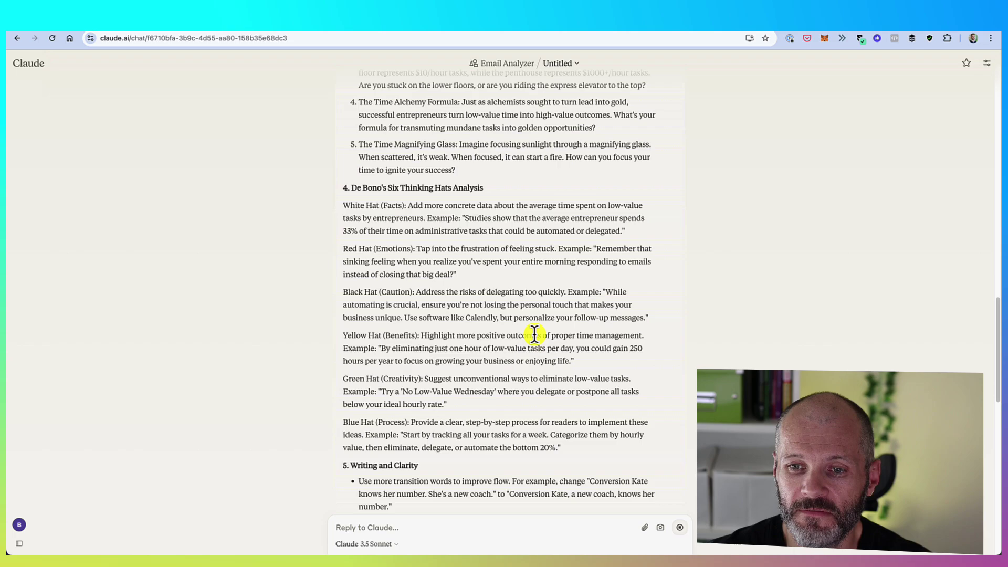
pyautogui.scroll(-3, 534, 335)
pyautogui.moveTo(358, 315); pyautogui.dragTo(420, 316)
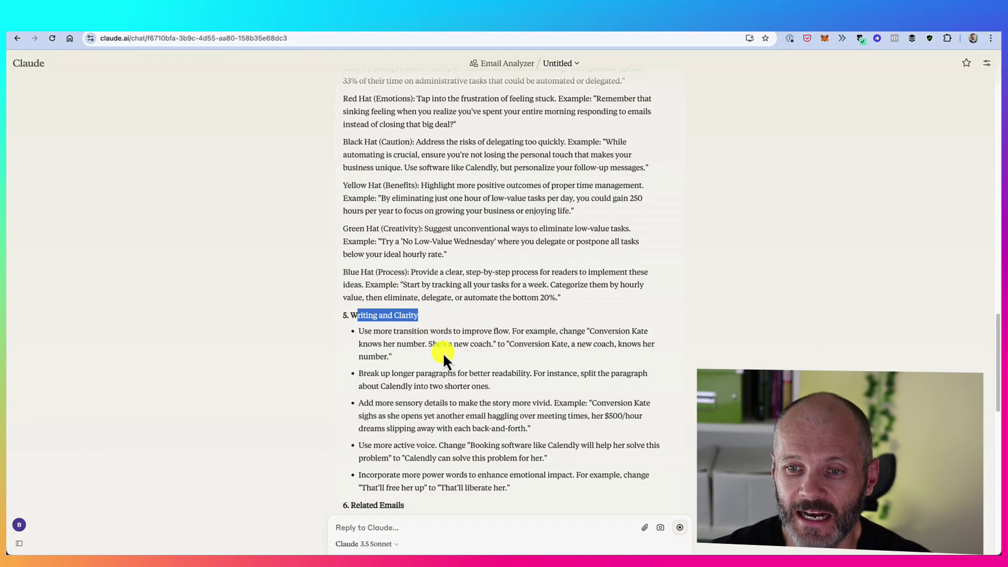
pyautogui.moveTo(440, 357); pyautogui.dragTo(568, 481)
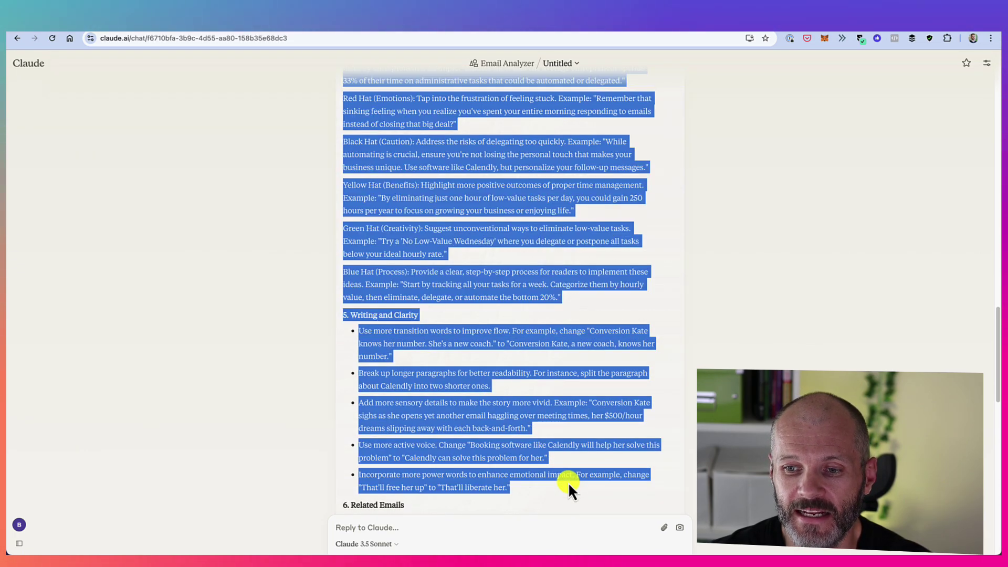
pyautogui.click(568, 482)
# Highlight the first two viral headlines and the sample social media posts
pyautogui.scroll(-4, 567, 473)
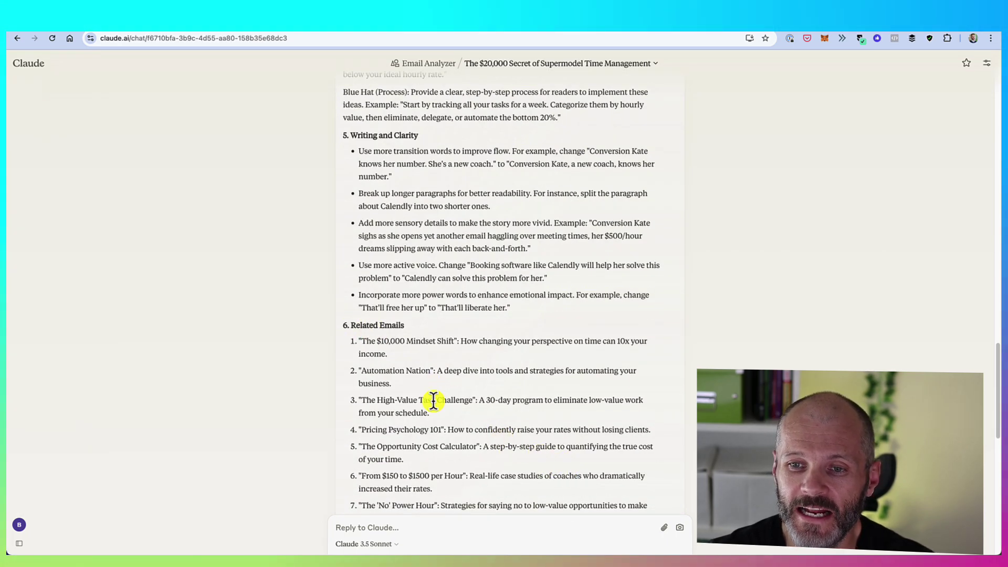
pyautogui.scroll(-3, 434, 400)
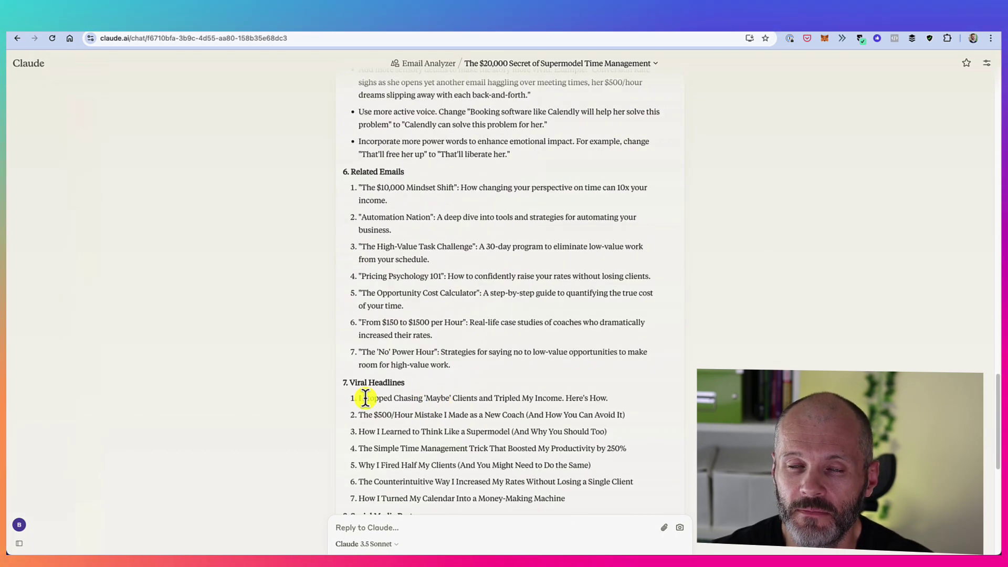
pyautogui.moveTo(366, 398); pyautogui.dragTo(613, 420)
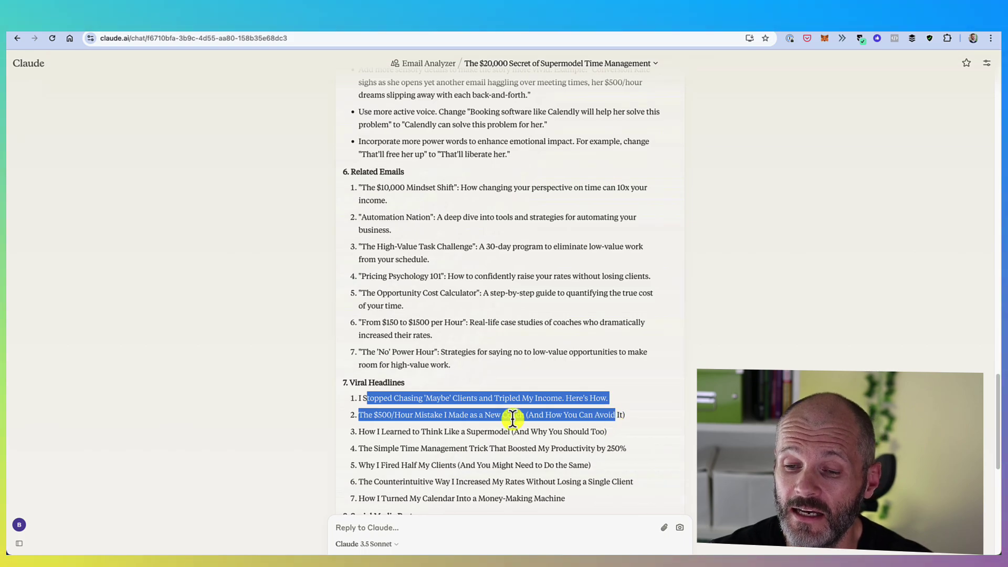
pyautogui.scroll(-3, 512, 418)
pyautogui.moveTo(344, 389); pyautogui.dragTo(626, 408)
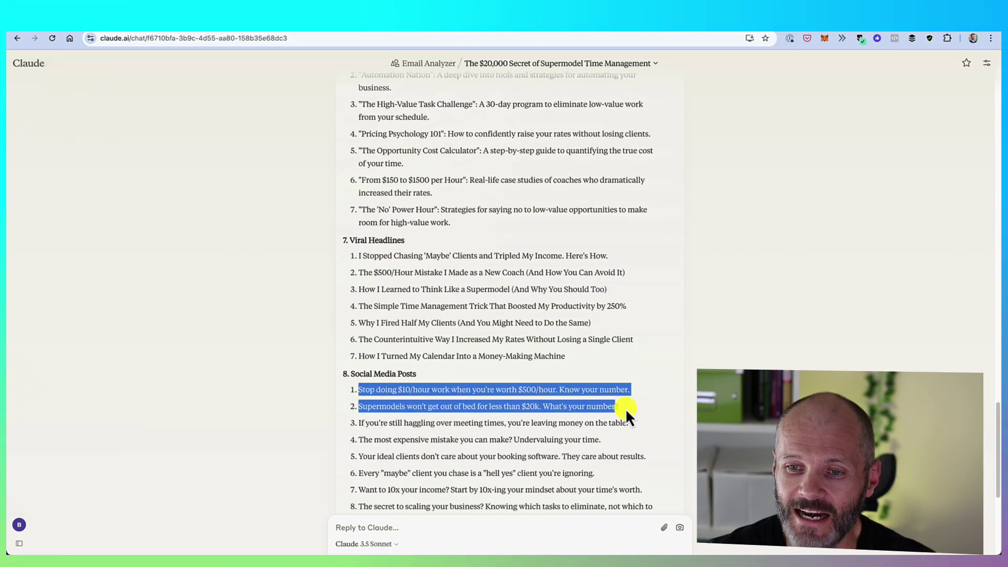
# Select the list of ten hooks in the analysis
pyautogui.scroll(15, 562, 421)
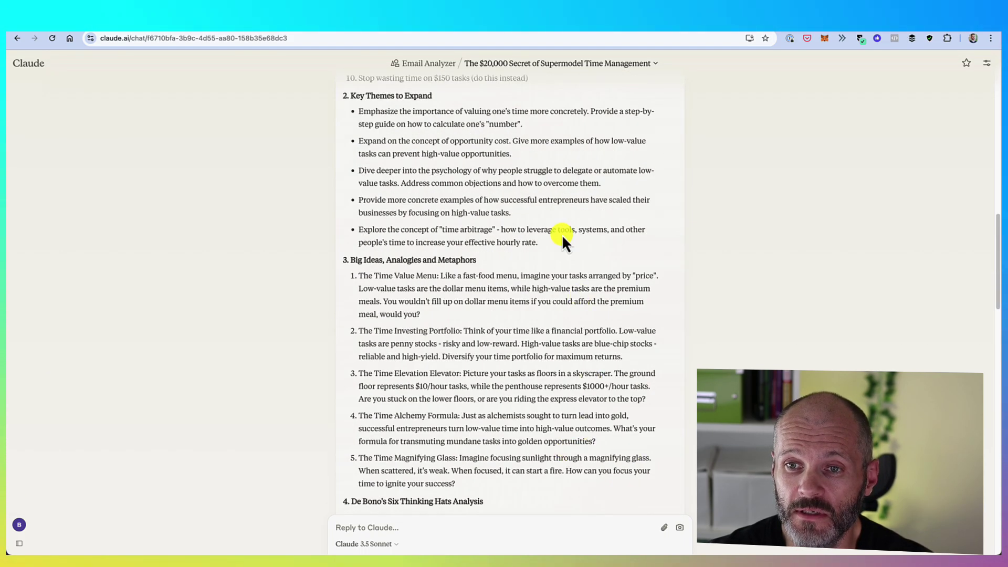
pyautogui.scroll(10, 562, 235)
pyautogui.scroll(-20, 503, 348)
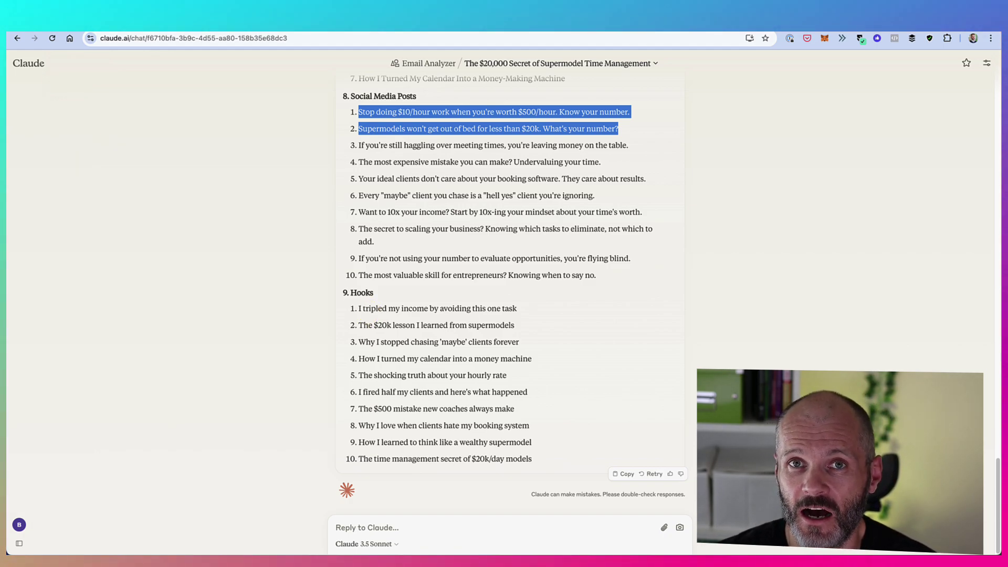
pyautogui.click(443, 356)
pyautogui.tripleClick(357, 311)
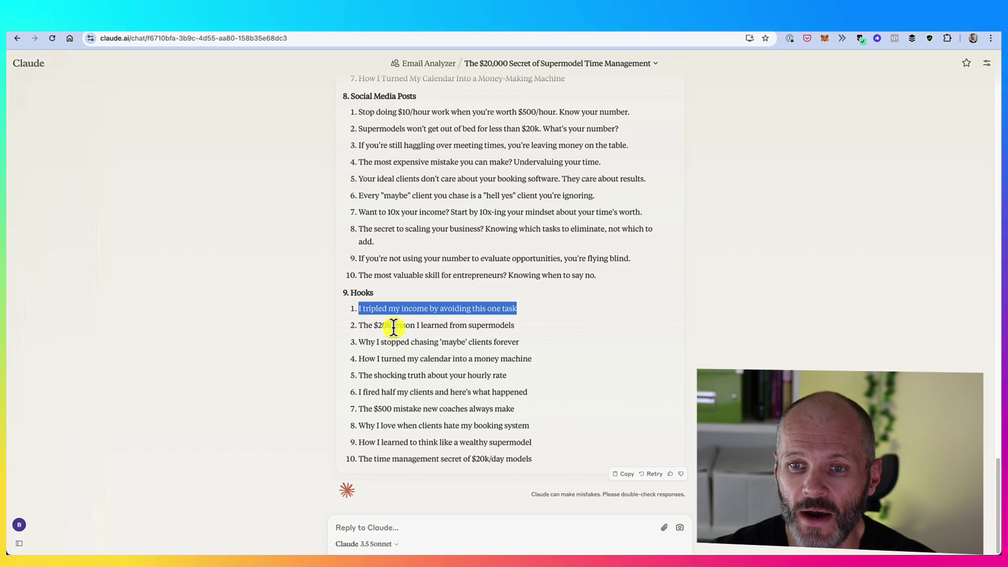
pyautogui.moveTo(394, 327); pyautogui.dragTo(521, 456)
# Scroll back up and highlight the latter part of the pasted email
pyautogui.scroll(15, 520, 455)
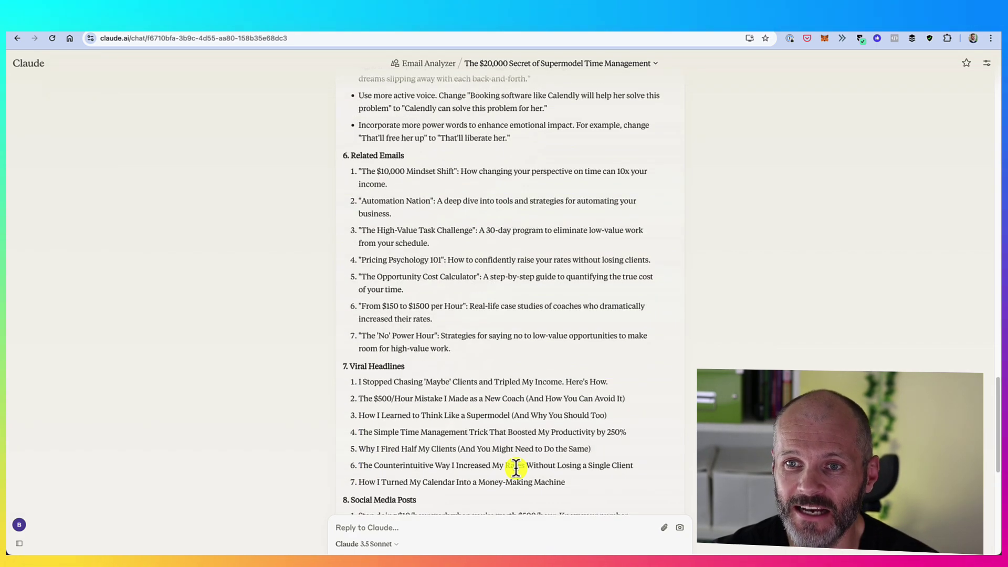
pyautogui.moveTo(408, 148); pyautogui.dragTo(532, 359)
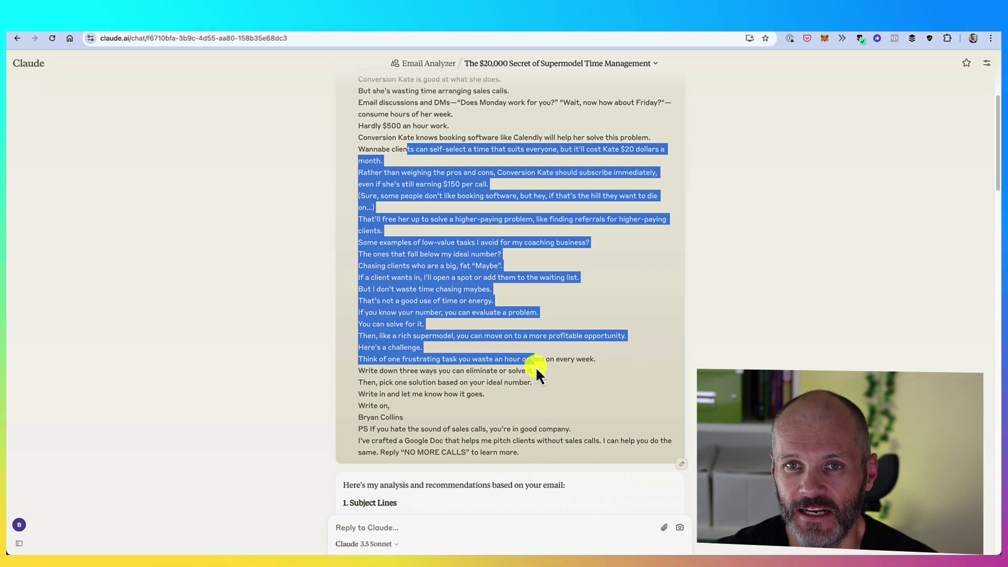
pyautogui.scroll(3, 532, 363)
# Return to the Email Analyzer project page, then reopen it from All projects
pyautogui.hotkey('alt', 'Left')
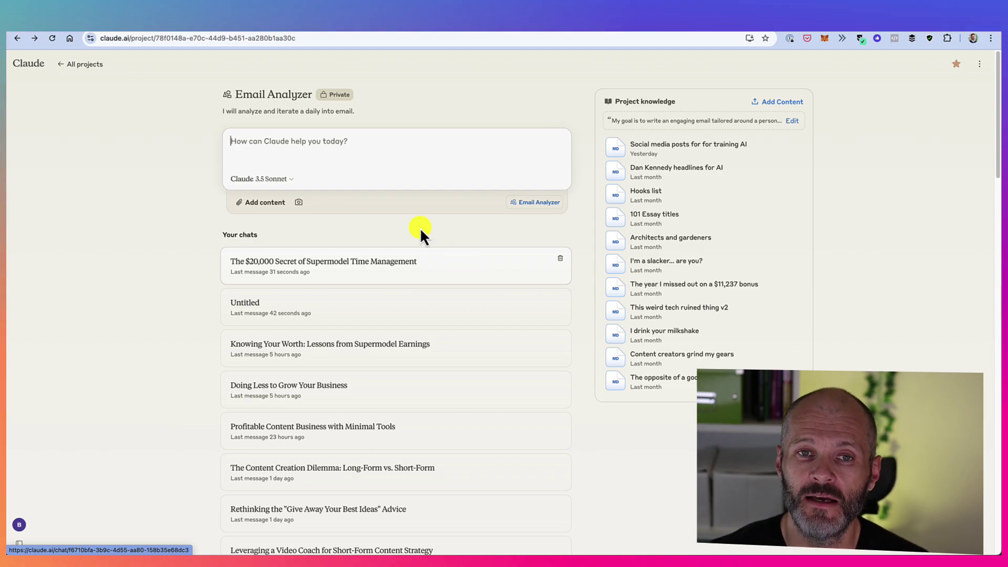
pyautogui.click(67, 65)
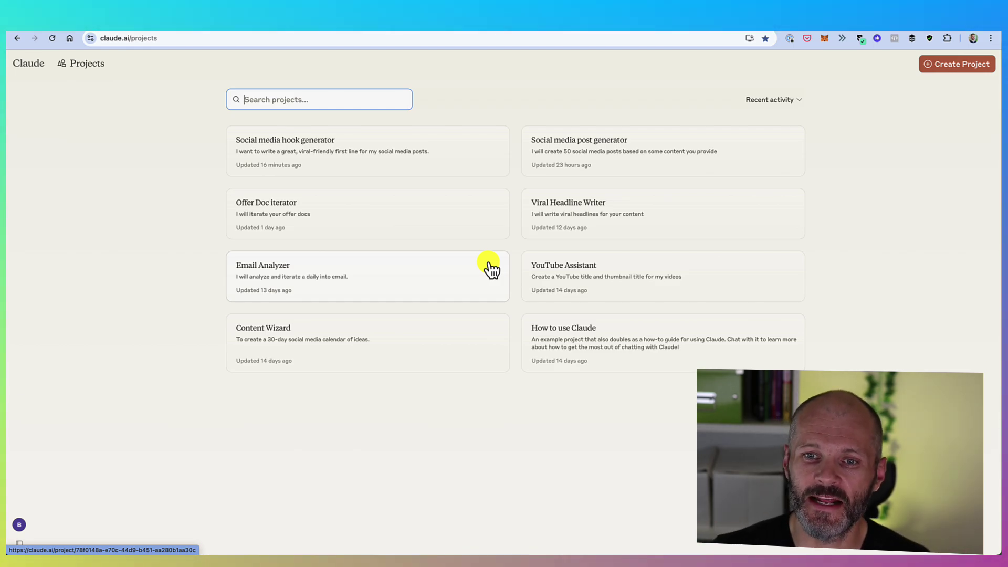
pyautogui.click(390, 280)
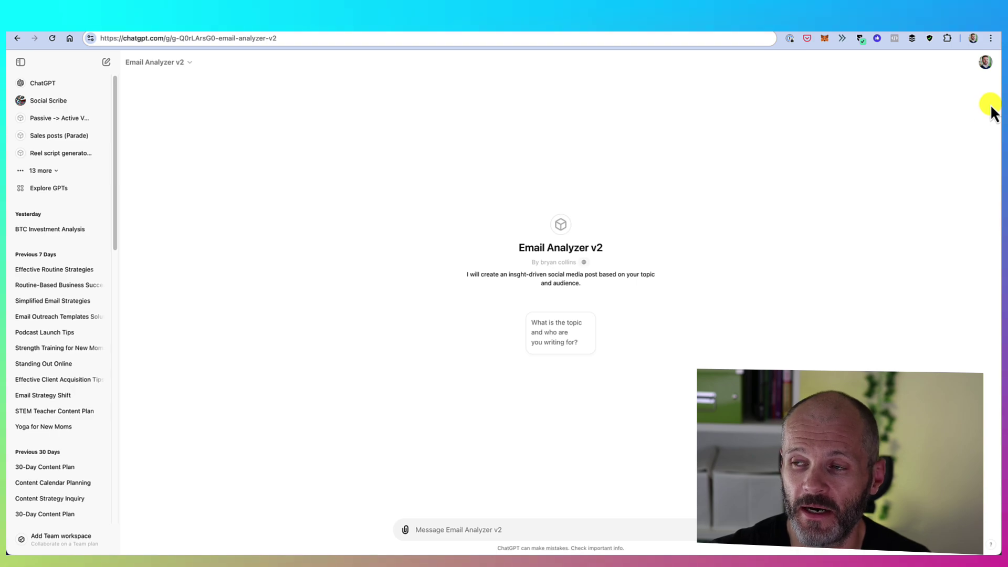
pyautogui.click(986, 63)
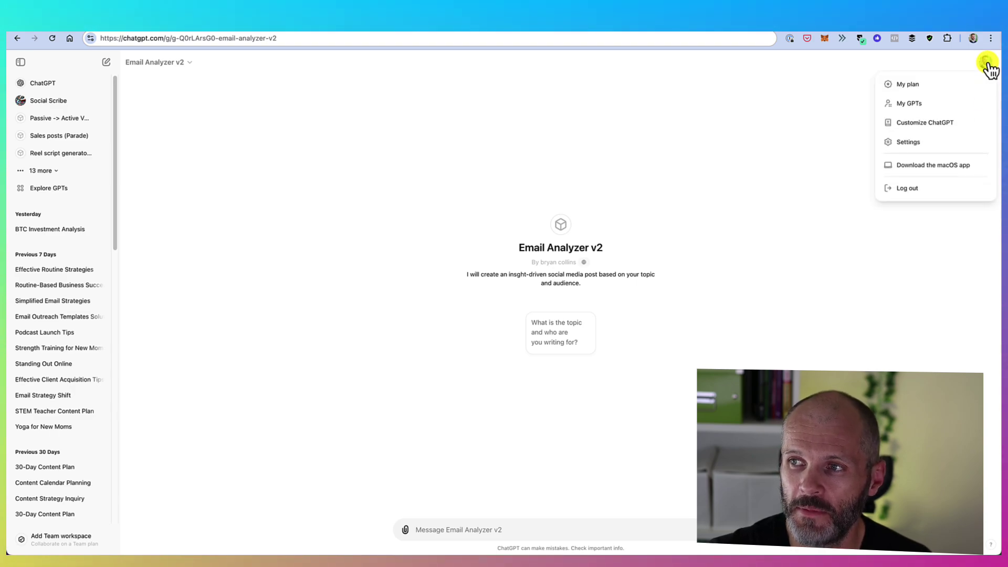
pyautogui.click(918, 106)
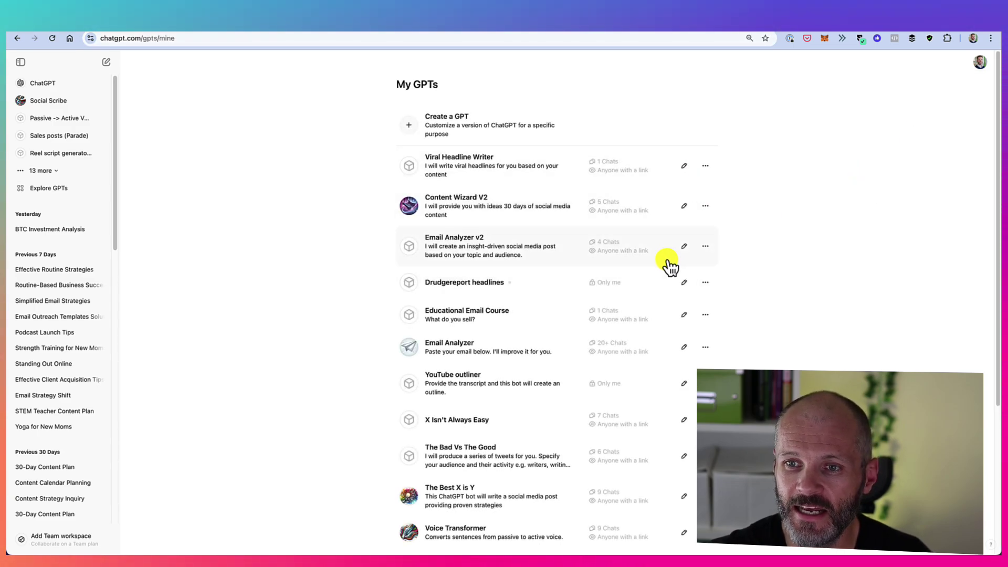
pyautogui.click(684, 246)
pyautogui.moveTo(43, 243); pyautogui.dragTo(276, 275)
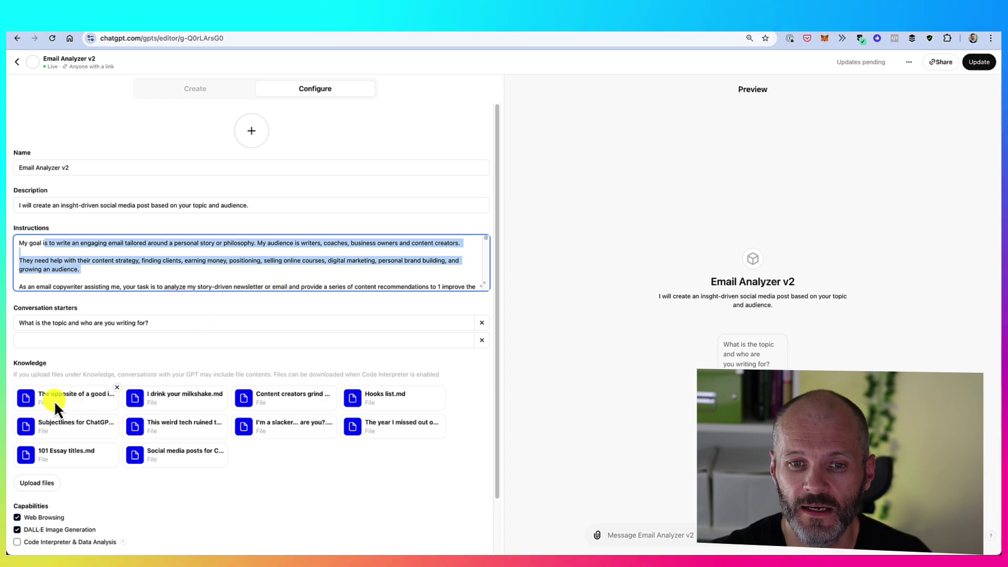
pyautogui.moveTo(270, 401)
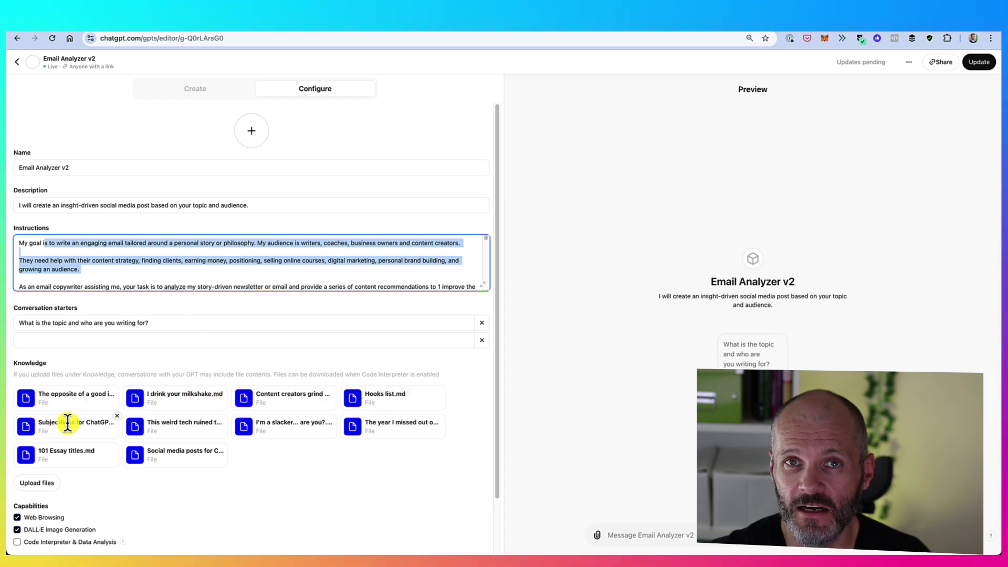
pyautogui.tripleClick(101, 171)
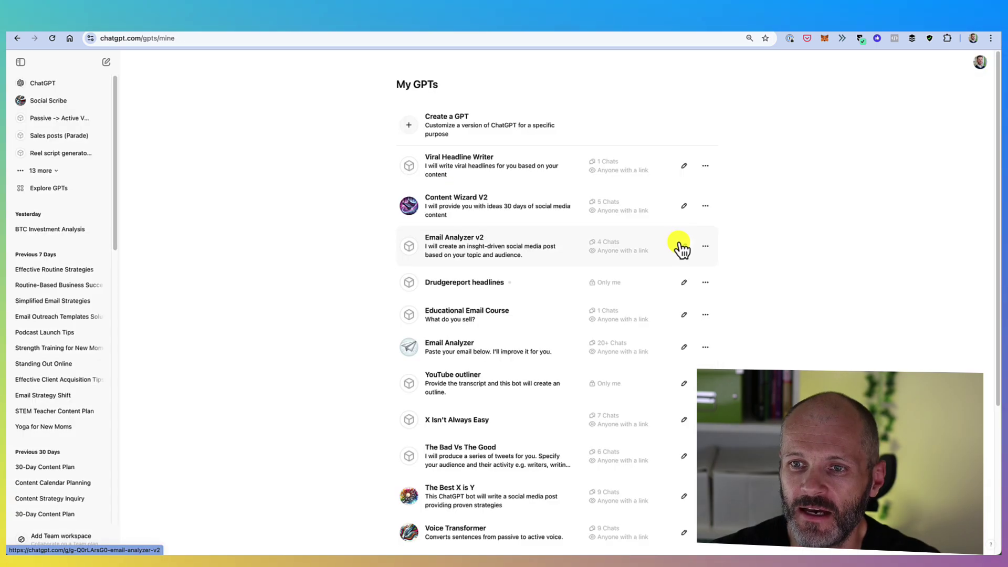
pyautogui.click(684, 245)
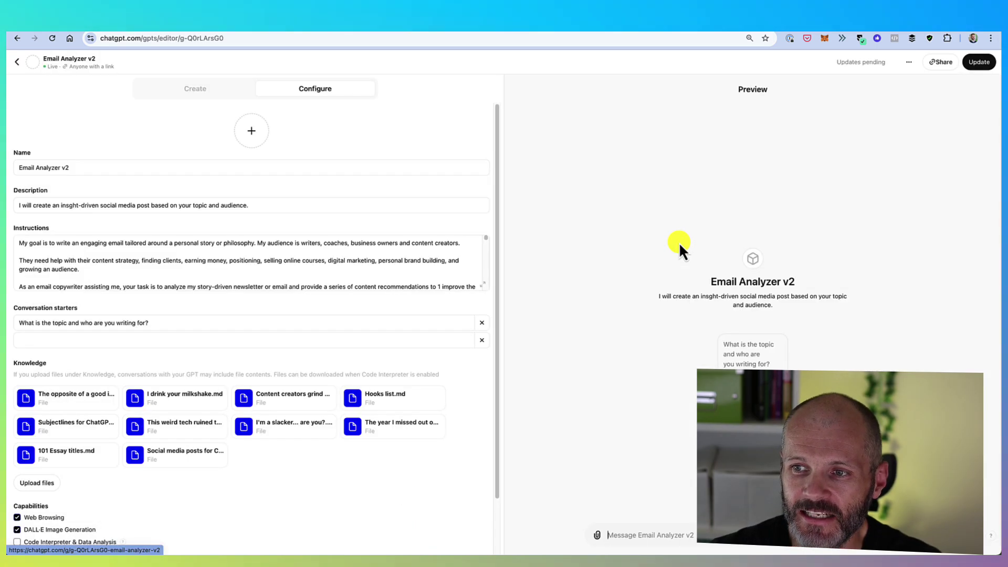
pyautogui.click(23, 167)
pyautogui.moveTo(52, 206); pyautogui.dragTo(182, 248)
pyautogui.moveTo(56, 243); pyautogui.dragTo(200, 286)
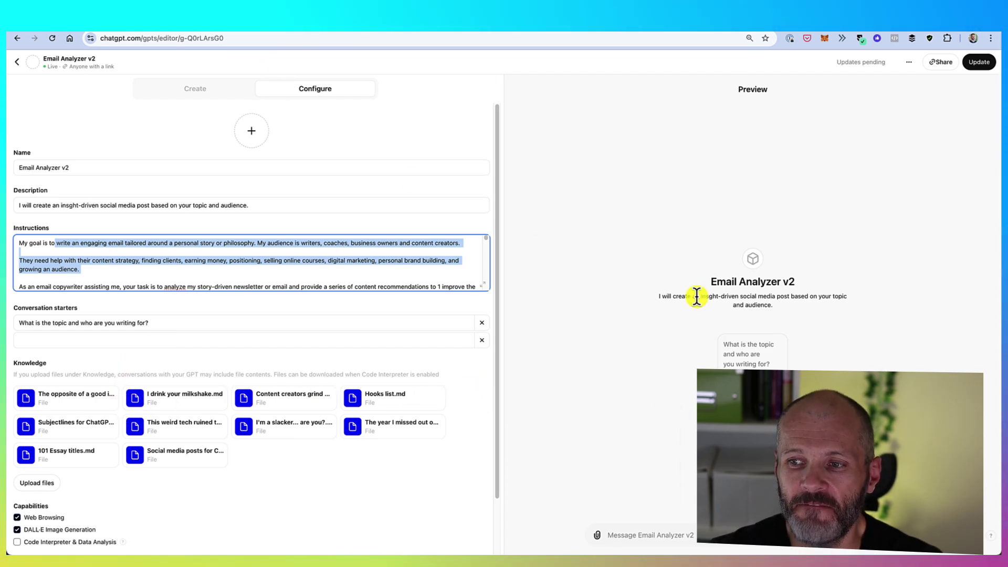
pyautogui.click(756, 315)
pyautogui.moveTo(757, 316); pyautogui.dragTo(789, 317)
pyautogui.click(817, 295)
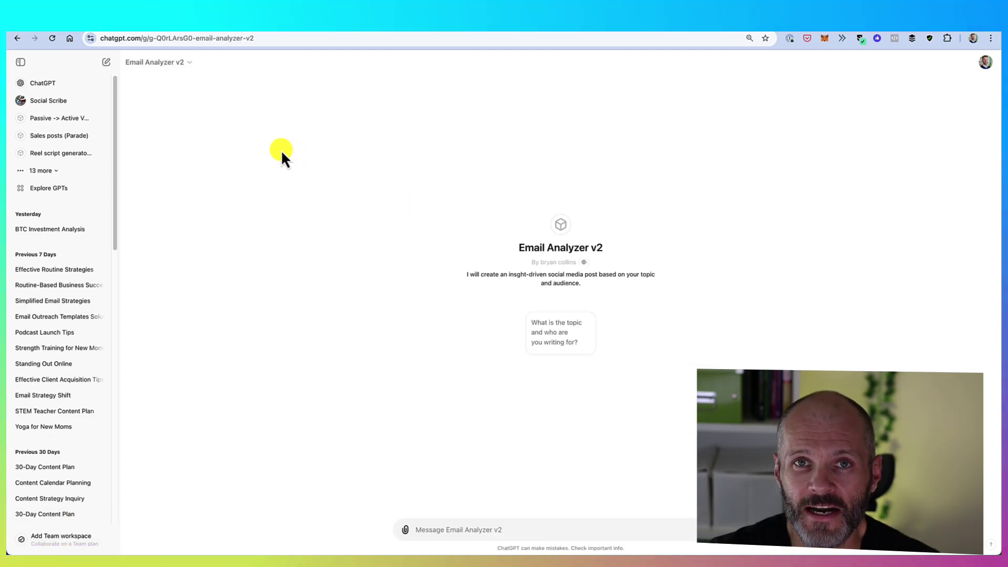
# Copy the Email Analyzer v2 GPT's share link, view its web address, and return to Claude
pyautogui.click(175, 63)
pyautogui.click(169, 160)
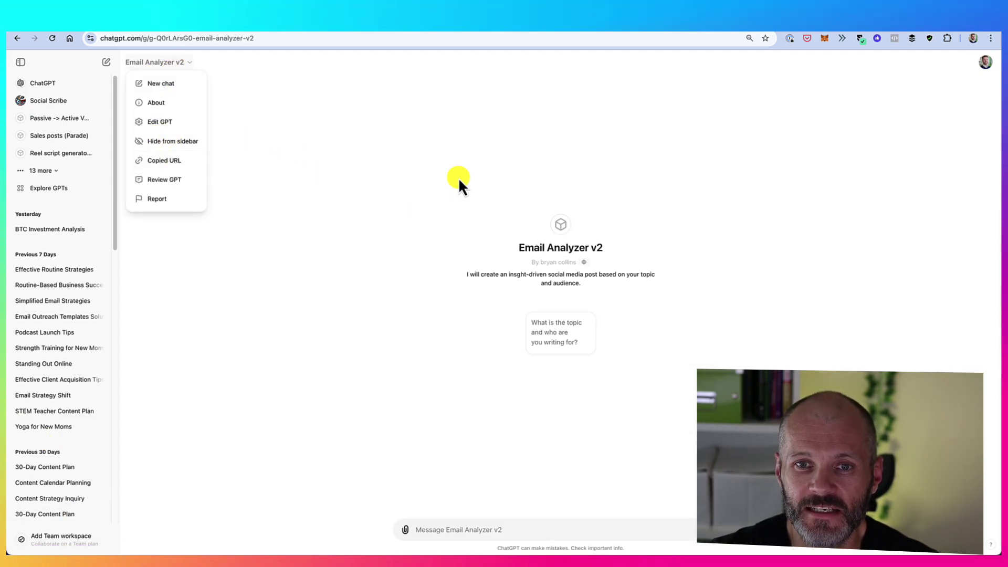
pyautogui.click(427, 38)
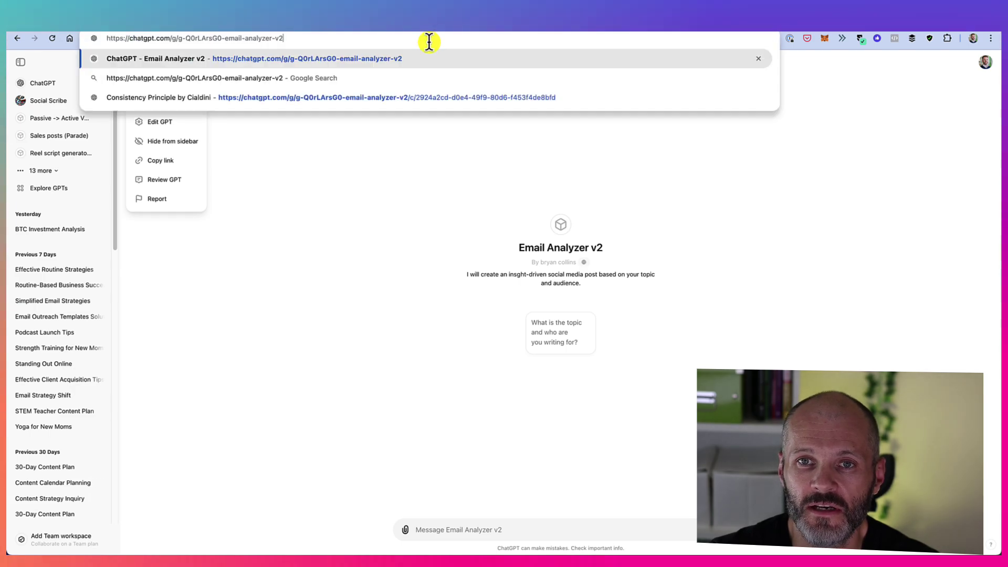
pyautogui.click(454, 249)
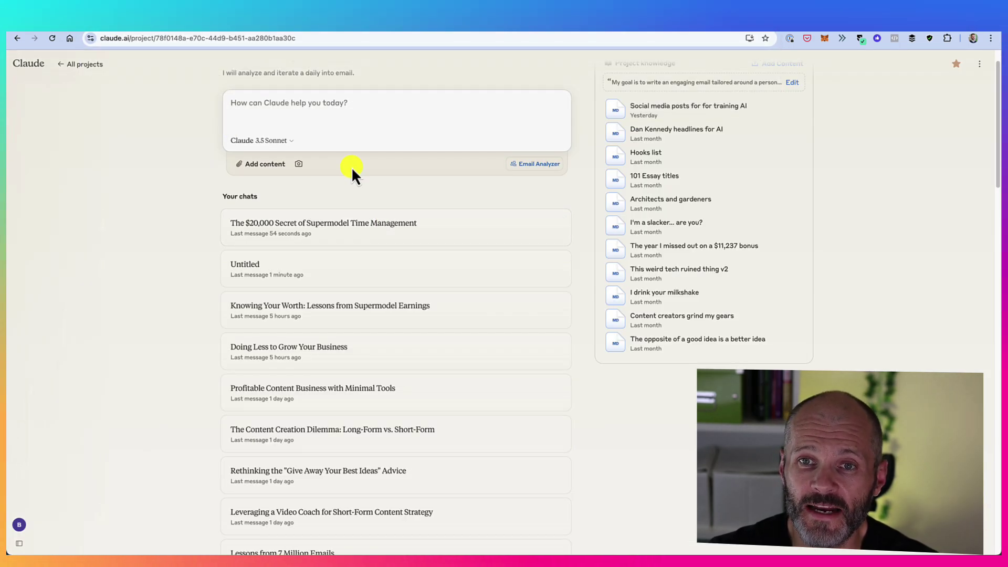